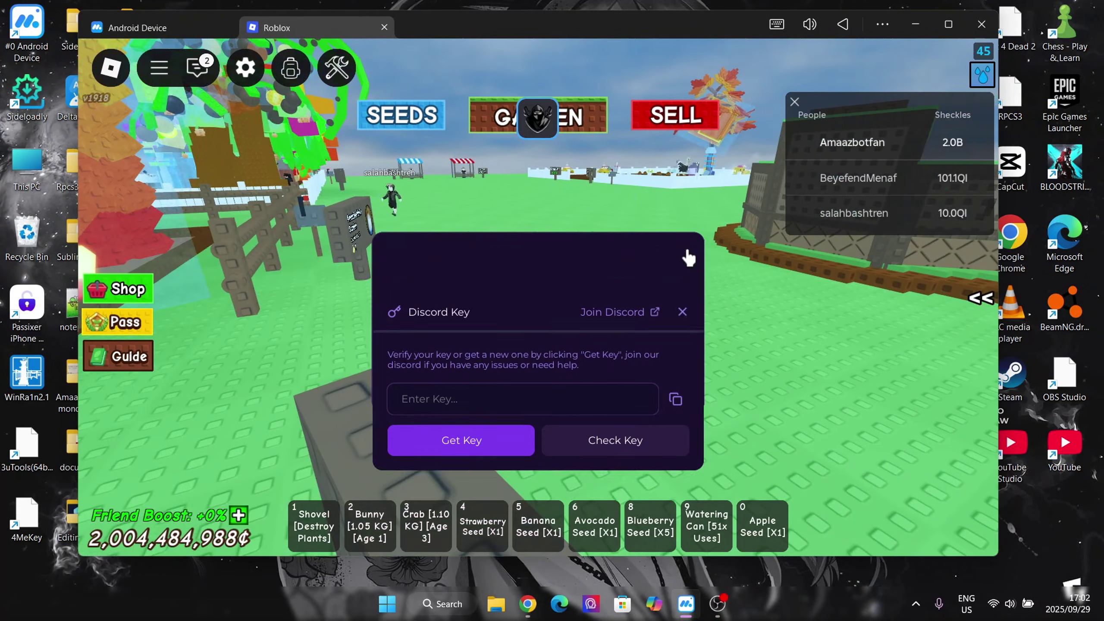
# Dismiss the Discord key prompt and bring up the Delta executor's script panel
pyautogui.press('w')
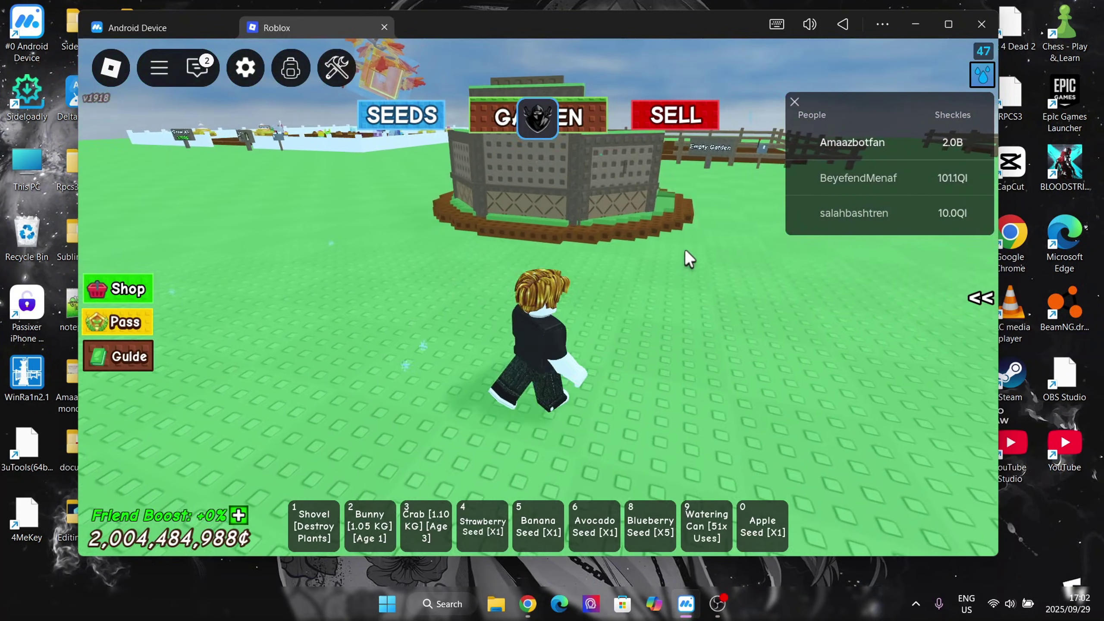
pyautogui.press('s')
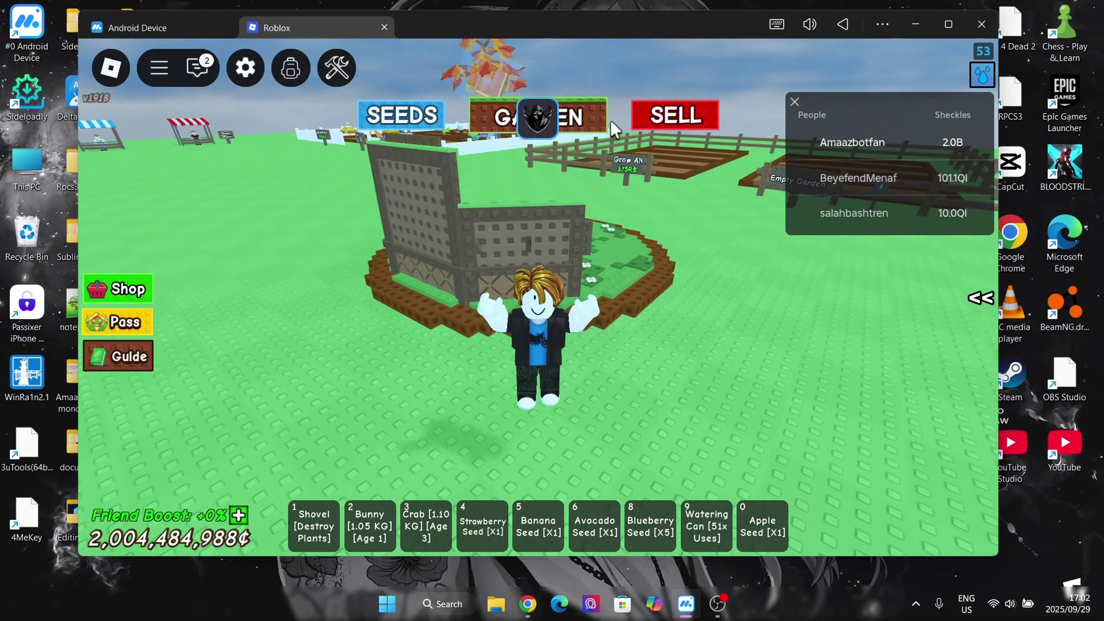
pyautogui.click(538, 118)
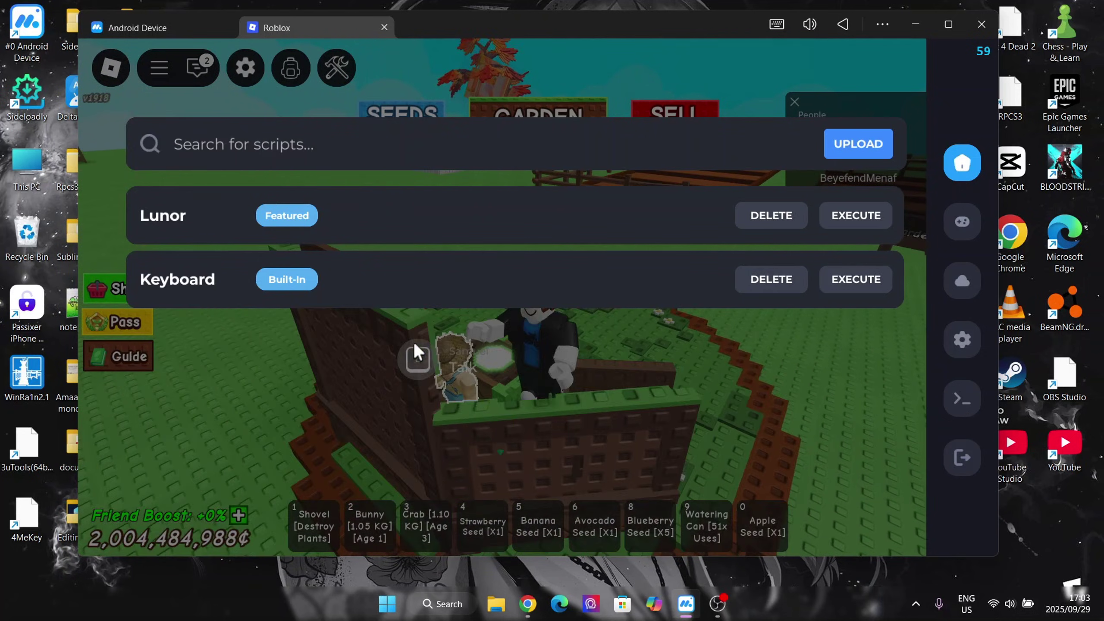
# Lower the Roblox volume one step in the game Settings and resume playing
pyautogui.click(104, 76)
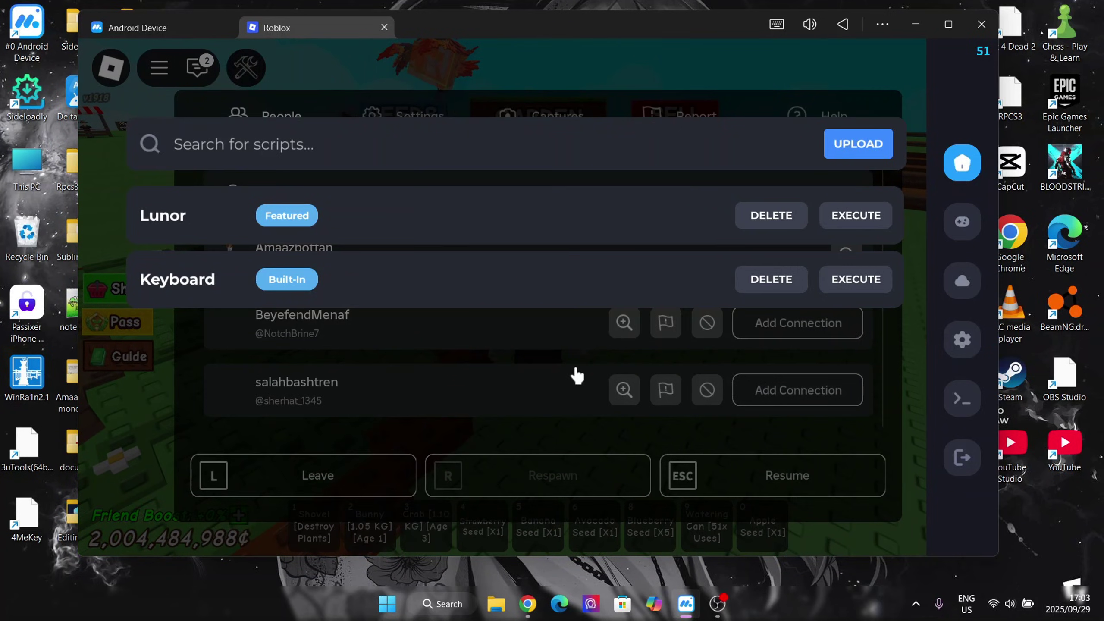
pyautogui.click(859, 221)
pyautogui.click(967, 465)
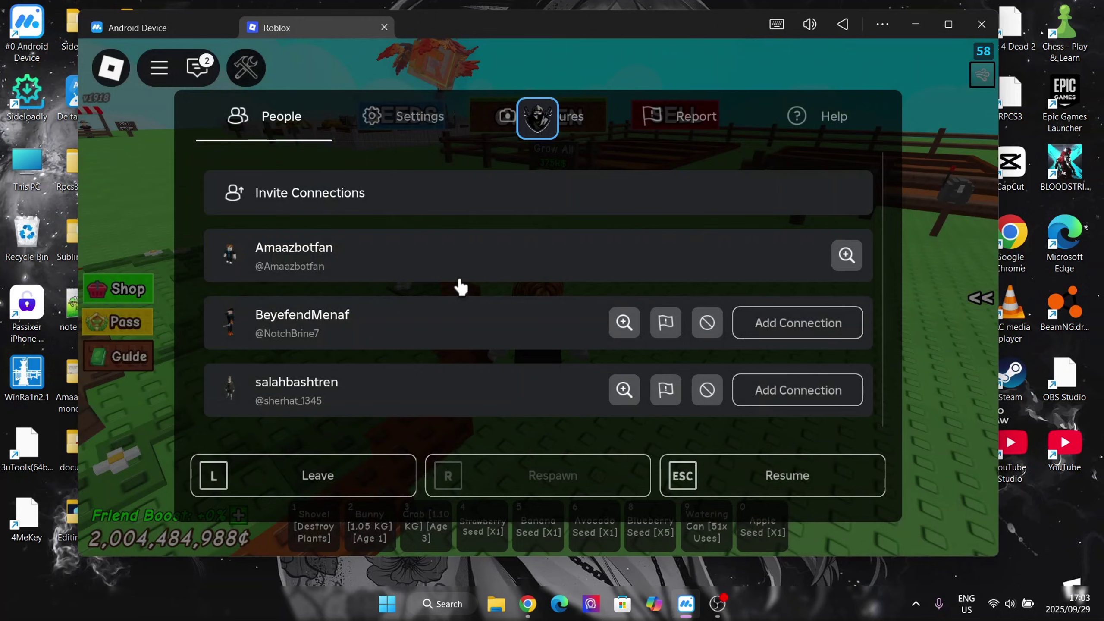
pyautogui.click(451, 124)
pyautogui.scroll(-5, 553, 274)
pyautogui.scroll(5, 587, 304)
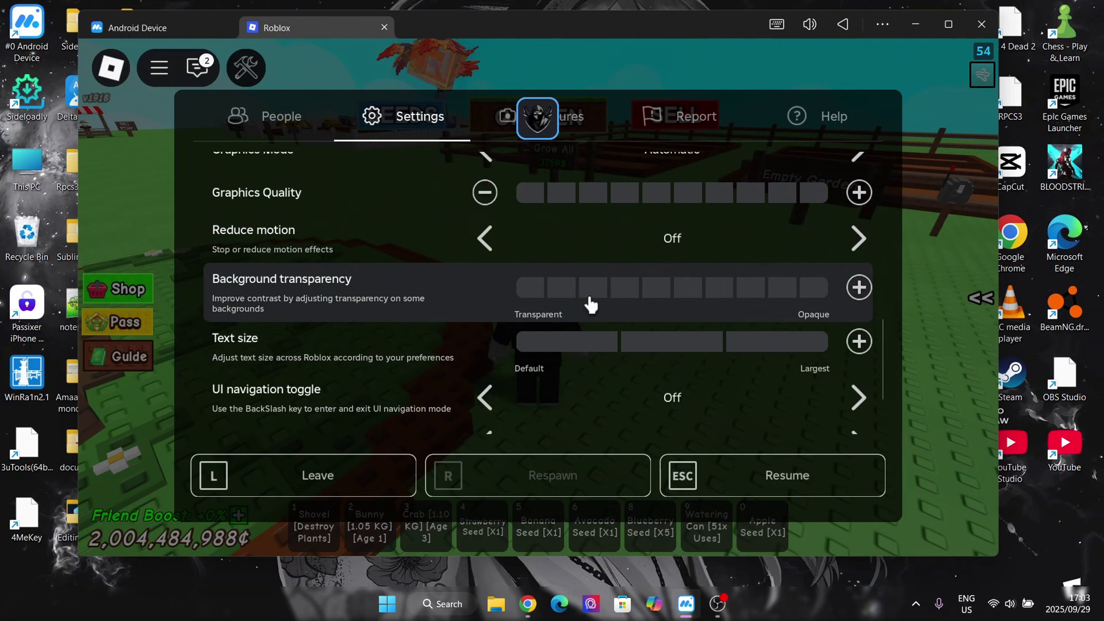
pyautogui.scroll(3, 564, 310)
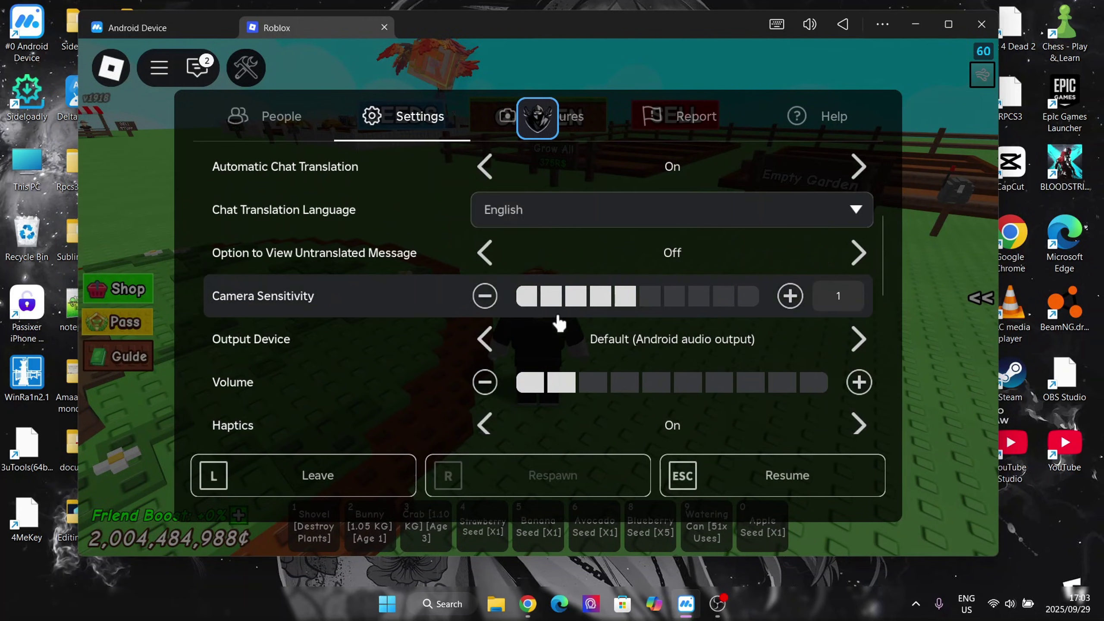
pyautogui.scroll(-3, 560, 323)
pyautogui.click(486, 260)
pyautogui.click(720, 485)
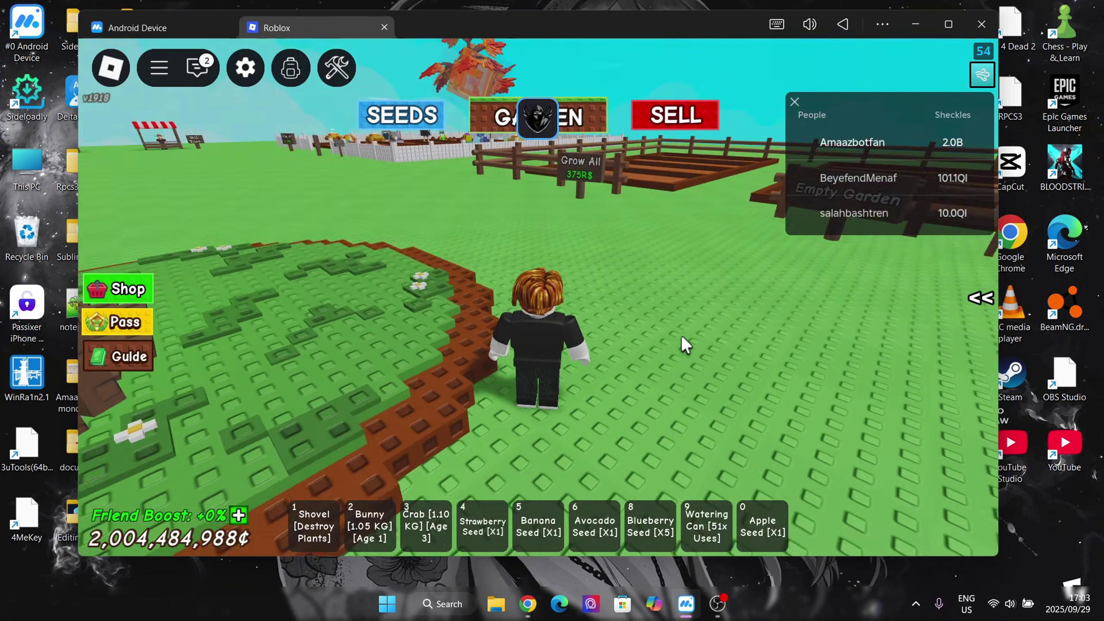
# Walk the avatar around the garden farm with the WASD keys
pyautogui.press('a')
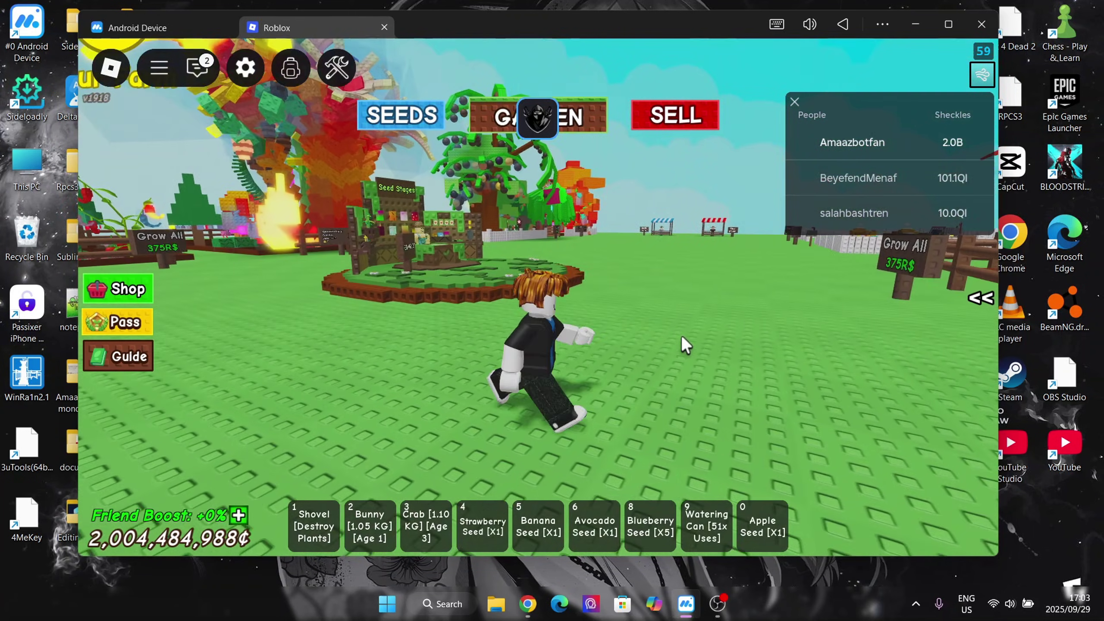
pyautogui.press('a')
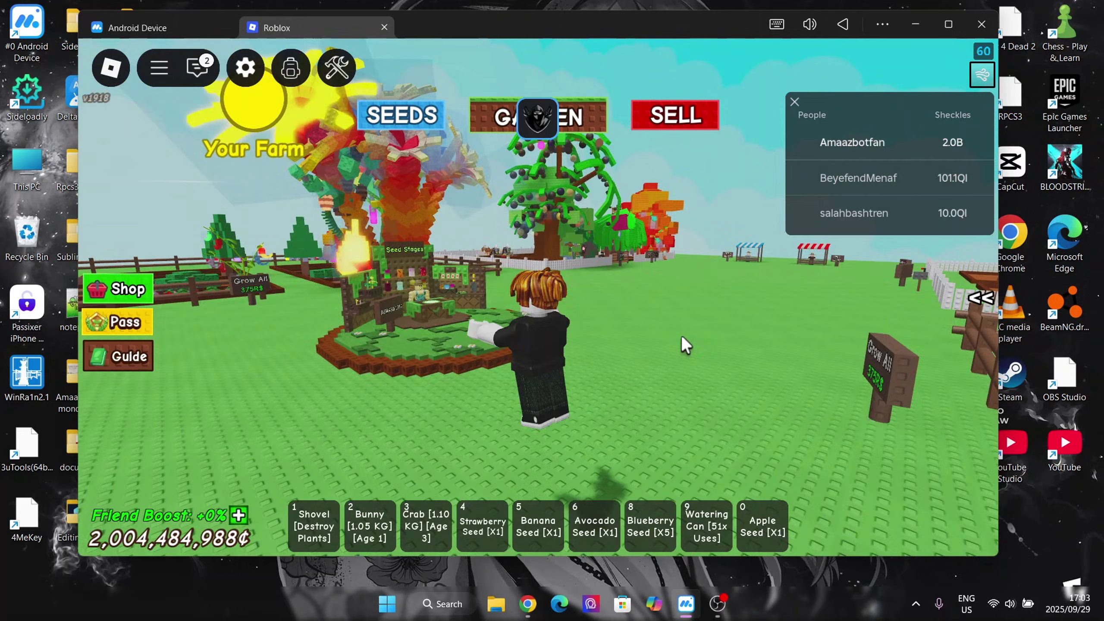
pyautogui.press('s')
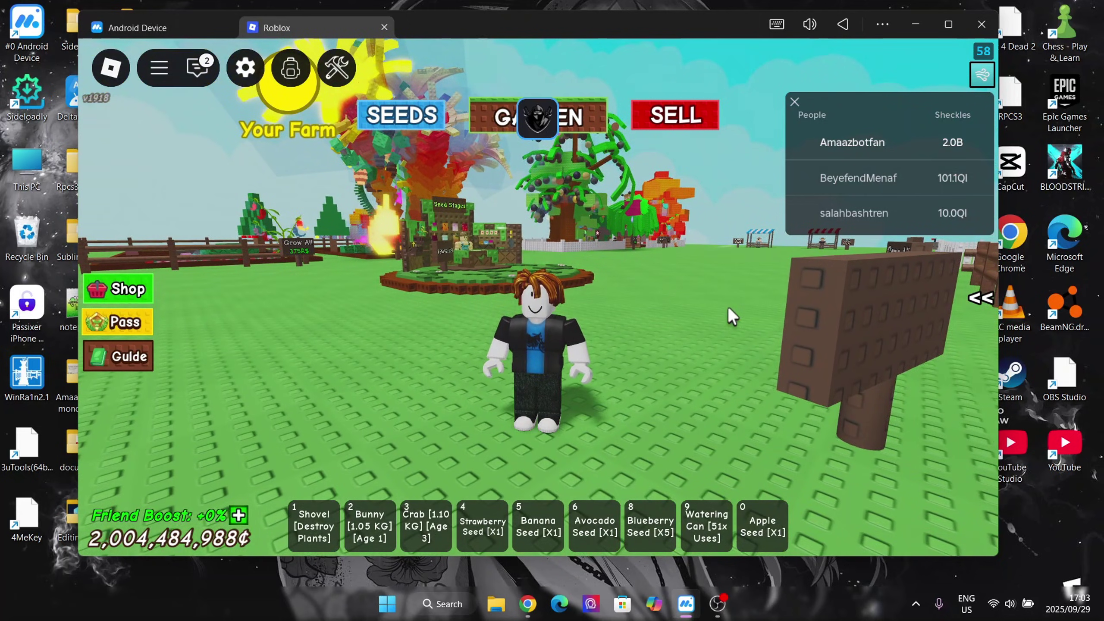
pyautogui.press('w')
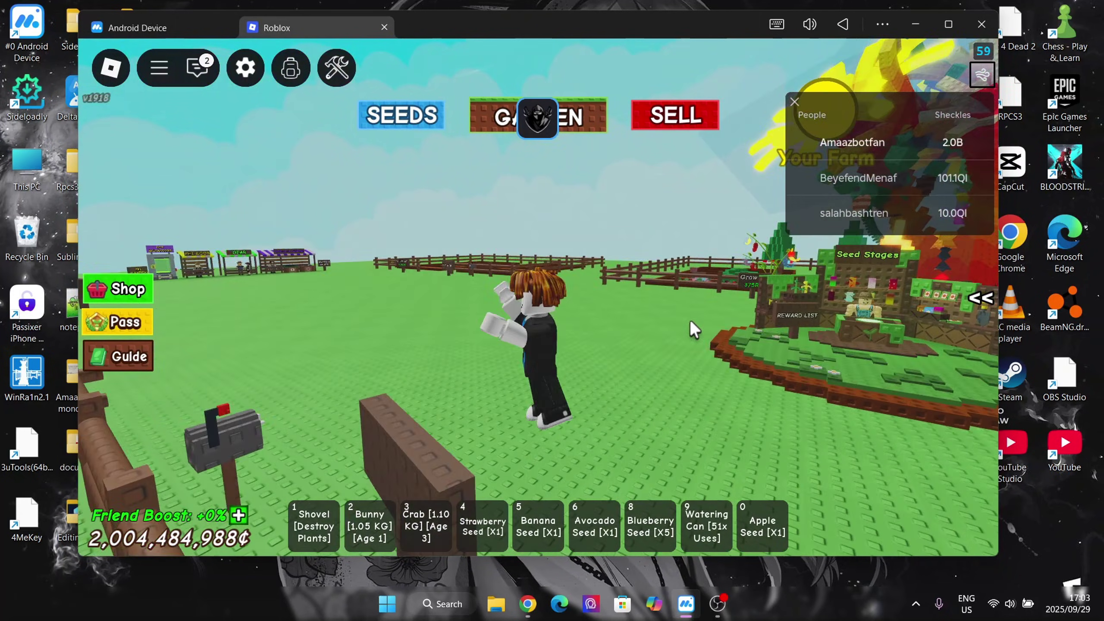
pyautogui.press('s')
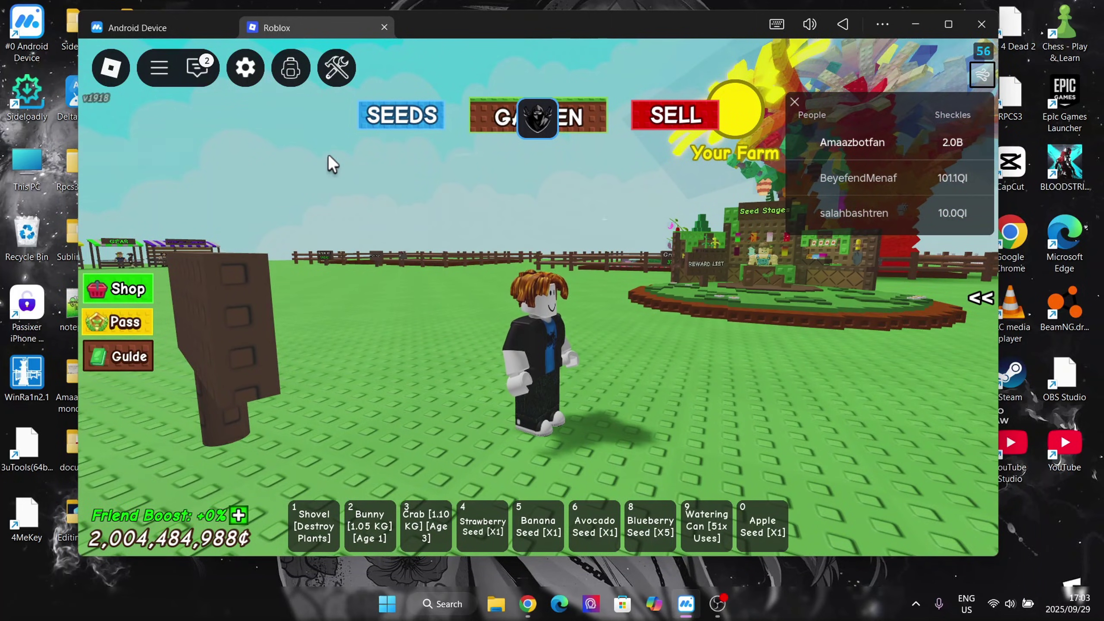
# Minimise the emulator, move the MuMuPlayer shortcut away and back, then restore the window
pyautogui.click(915, 24)
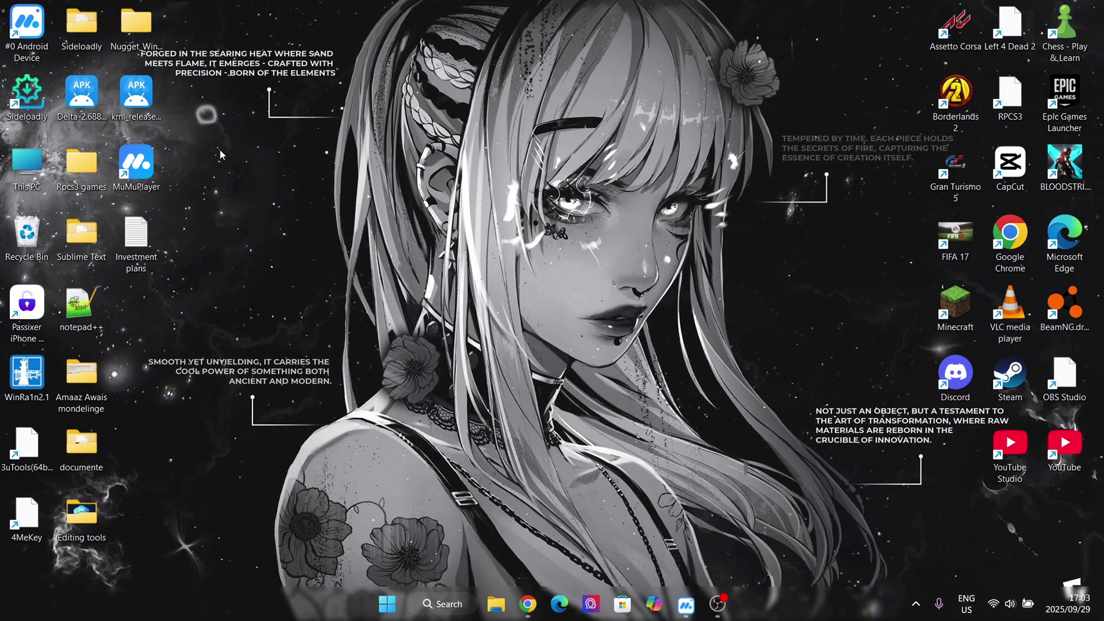
pyautogui.moveTo(141, 184)
pyautogui.mouseDown()
pyautogui.moveTo(280, 179)
pyautogui.moveTo(235, 244)
pyautogui.moveTo(250, 255)
pyautogui.mouseUp()
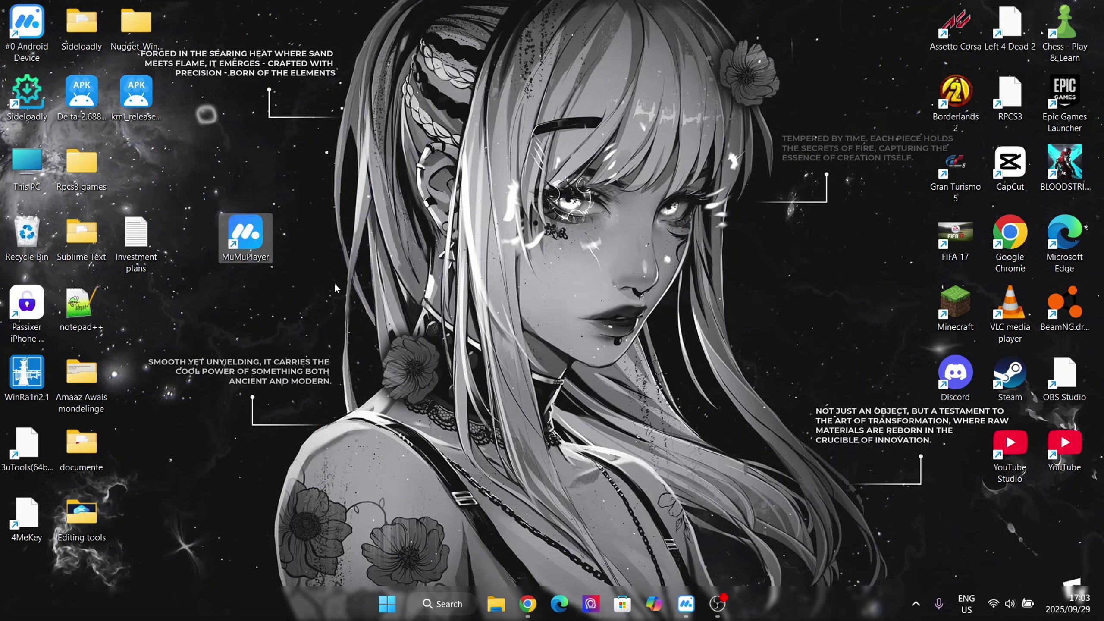
pyautogui.click(319, 112)
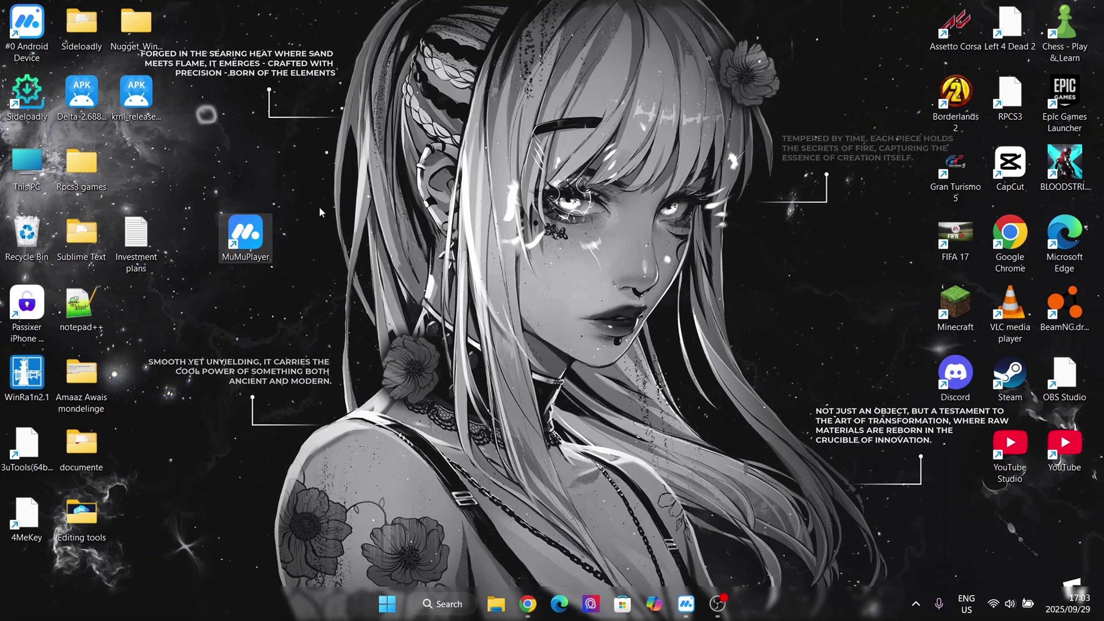
pyautogui.moveTo(230, 240); pyautogui.dragTo(148, 164)
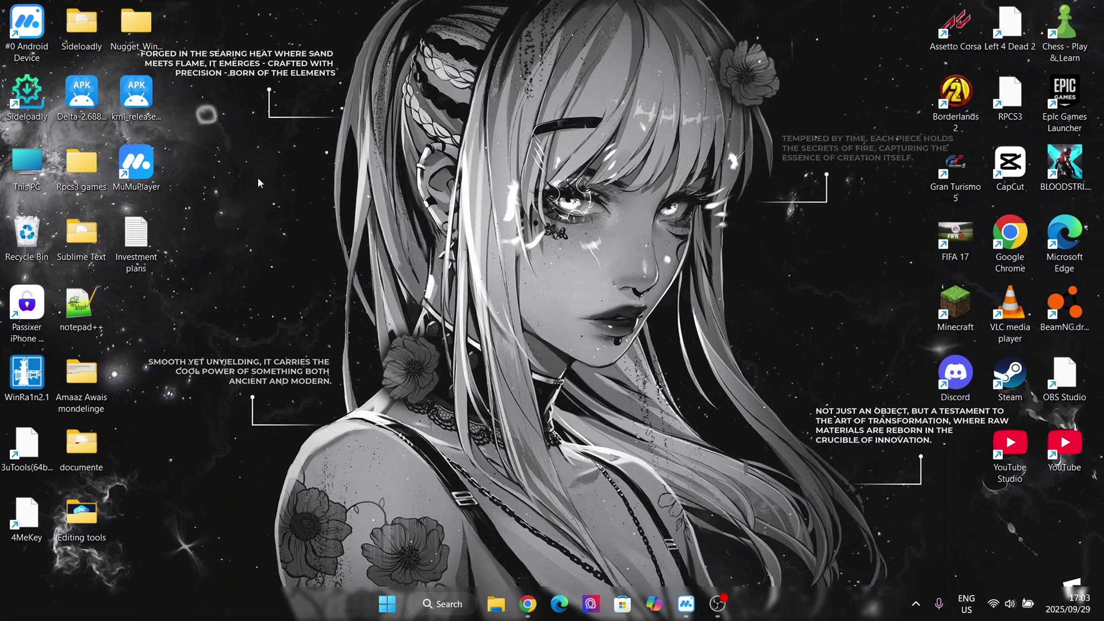
pyautogui.click(695, 596)
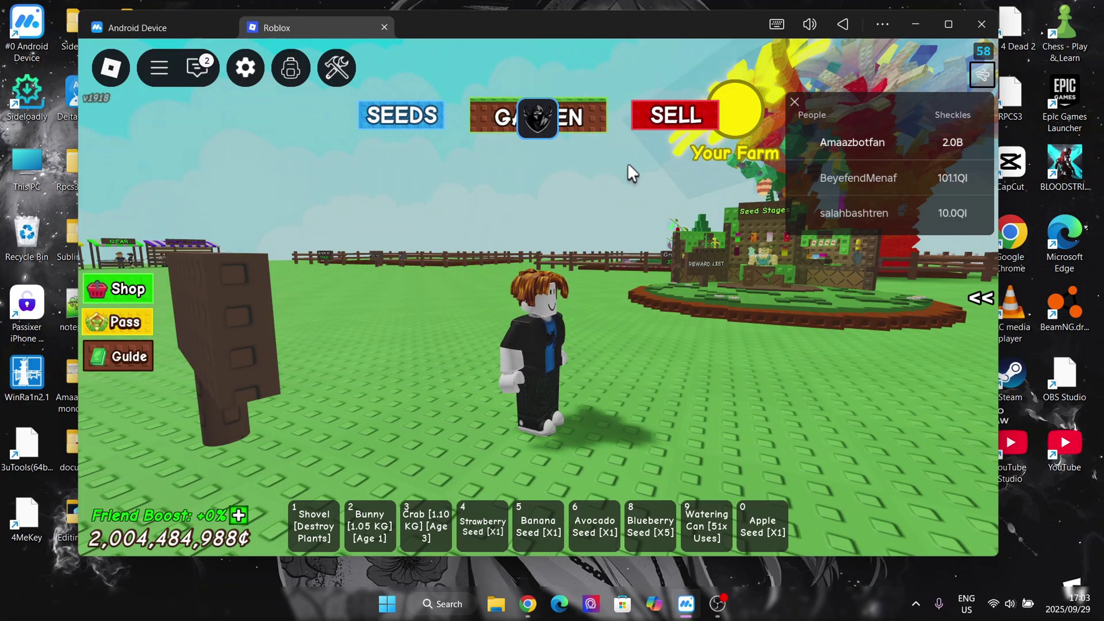
# Swing the camera toward the Empty Garden plots and walk the avatar over to them
pyautogui.moveTo(612, 167)
pyautogui.mouseDown()
pyautogui.moveTo(558, 201)
pyautogui.moveTo(361, 204)
pyautogui.mouseUp()
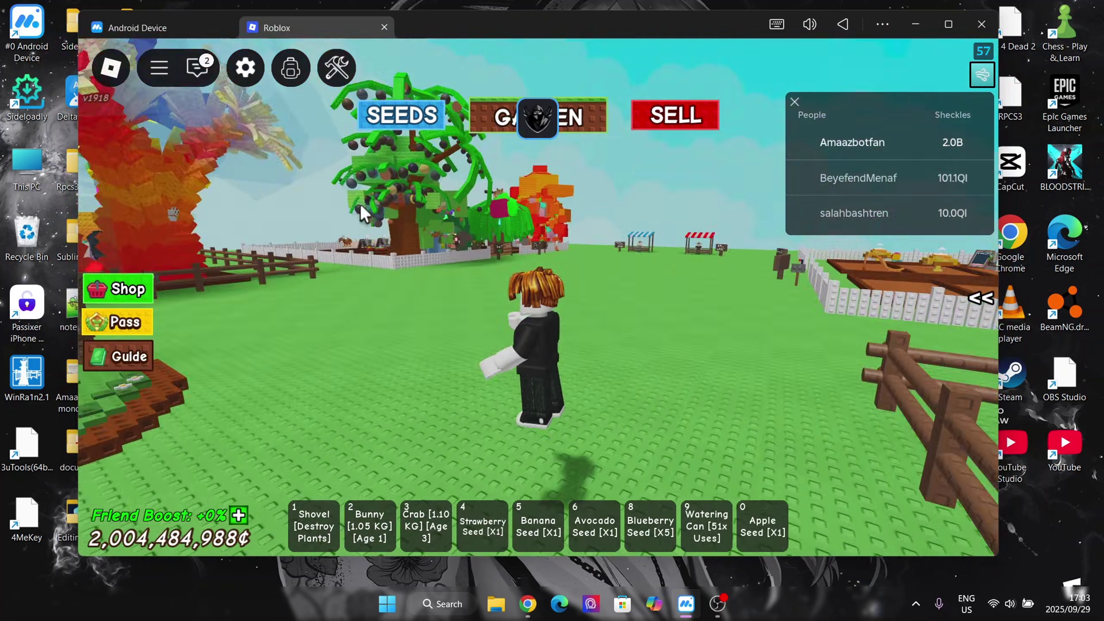
pyautogui.press('s')
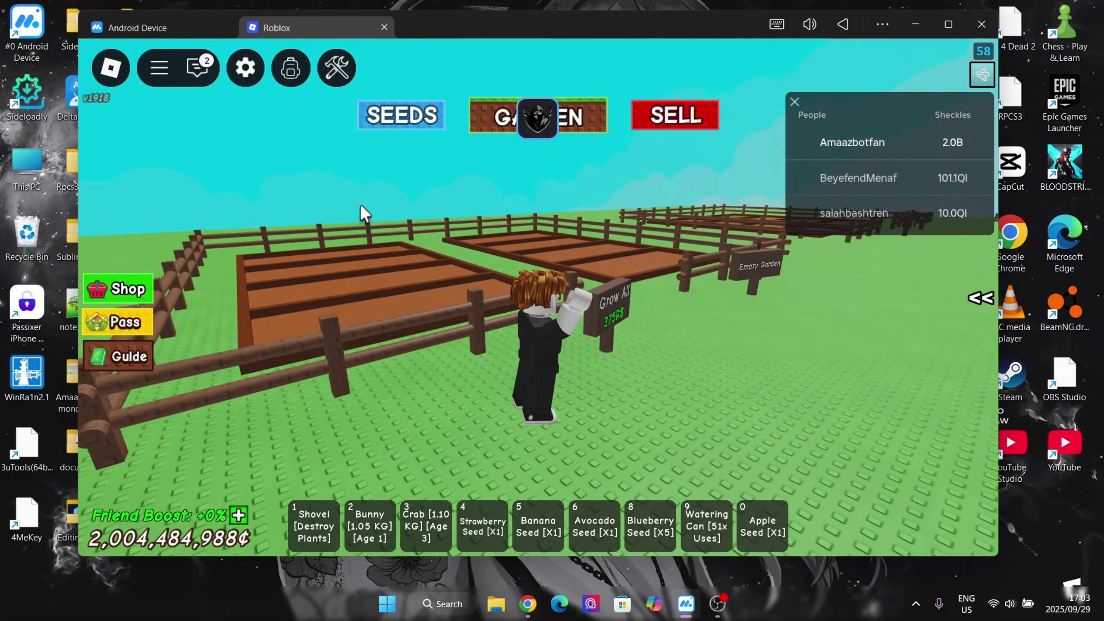
pyautogui.press('s')
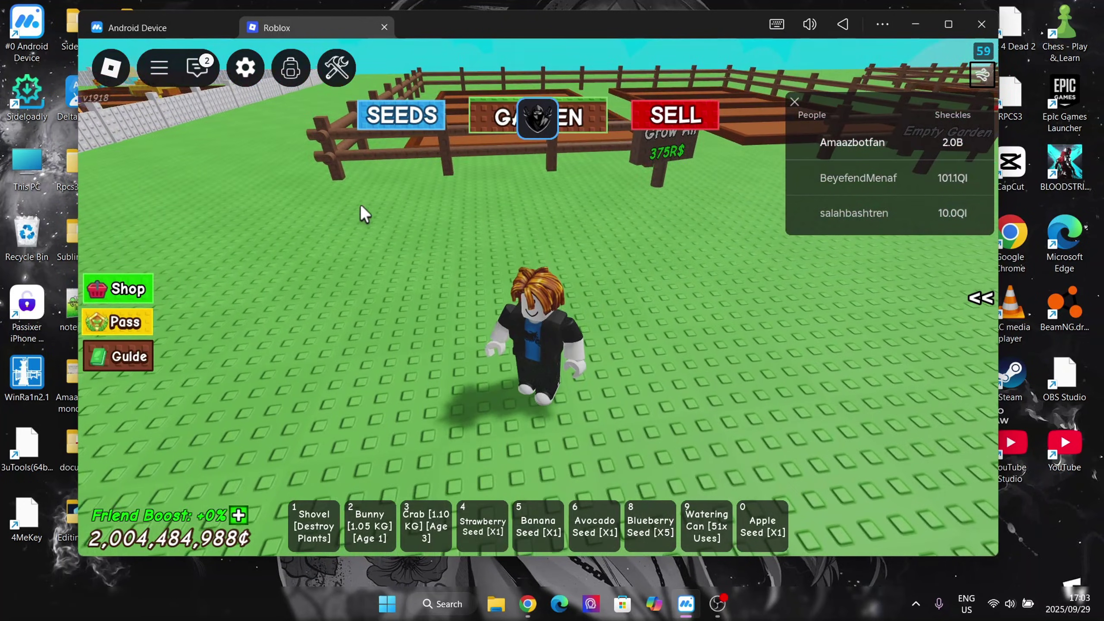
# Switch to Chrome and reload the aff.gearupglobal.com download address in the New Tab
pyautogui.click(522, 601)
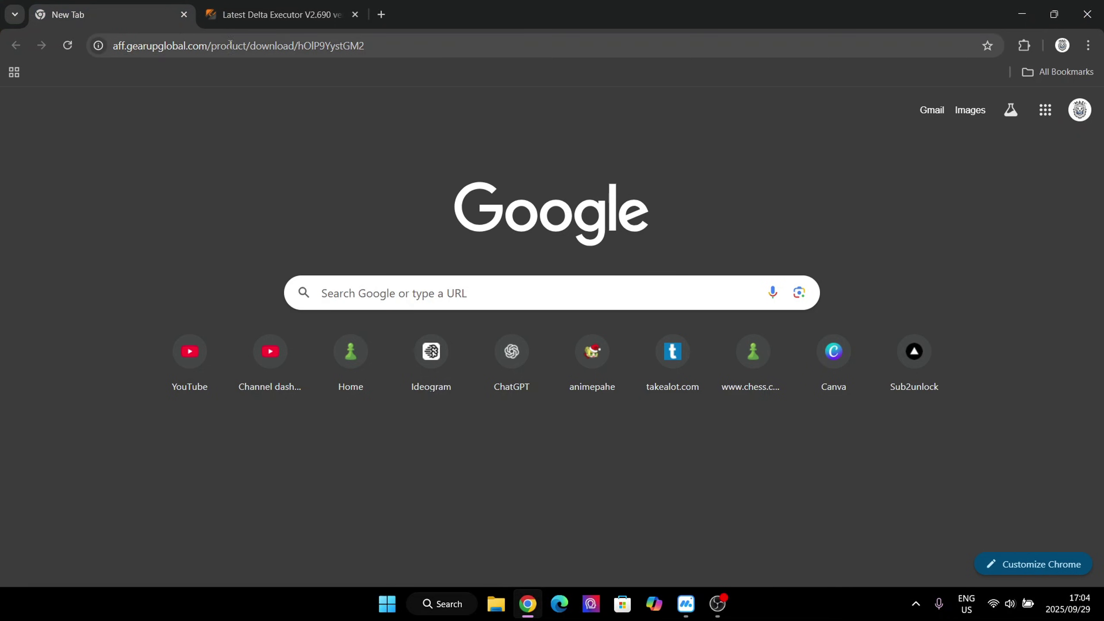
pyautogui.click(403, 45)
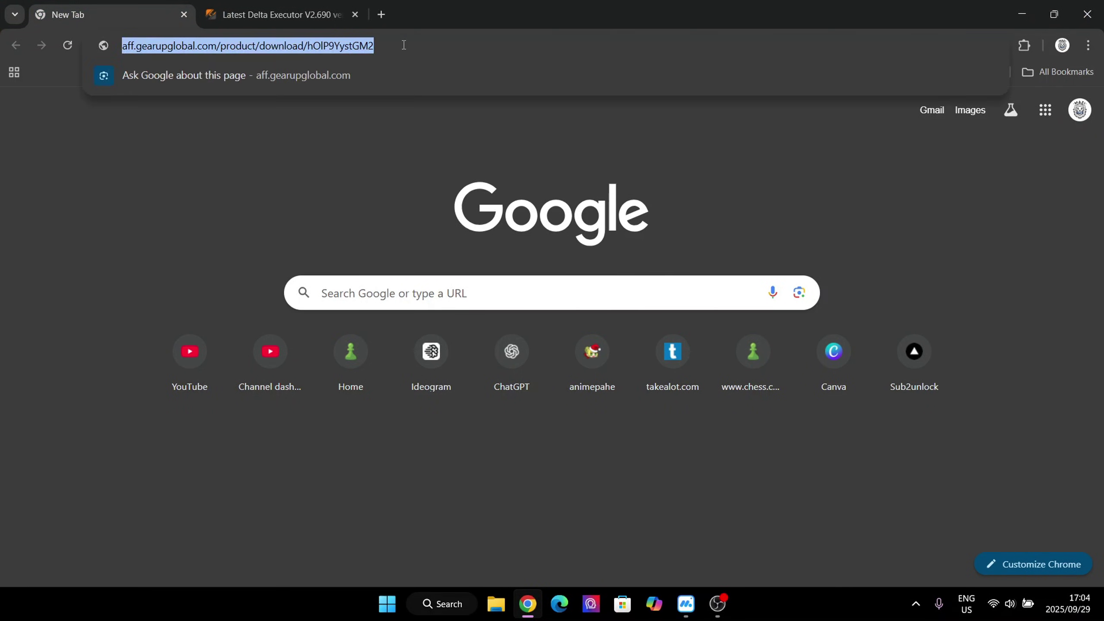
pyautogui.press('Return')
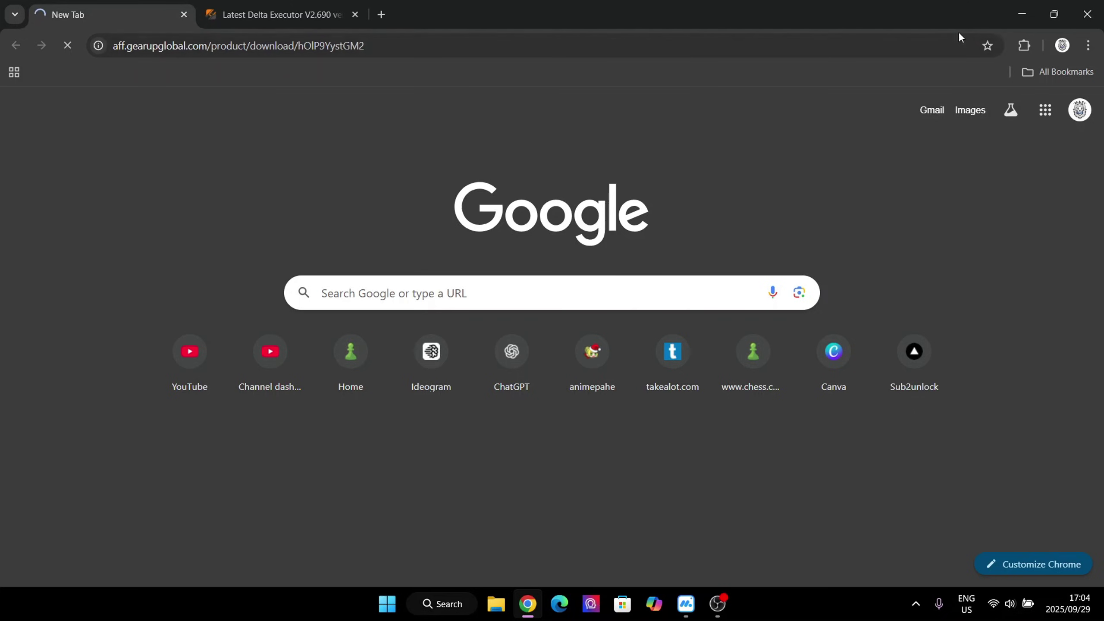
pyautogui.click(1088, 45)
pyautogui.click(687, 86)
# Switch to the Latest Delta Executor tab and scroll through the post
pyautogui.click(339, 16)
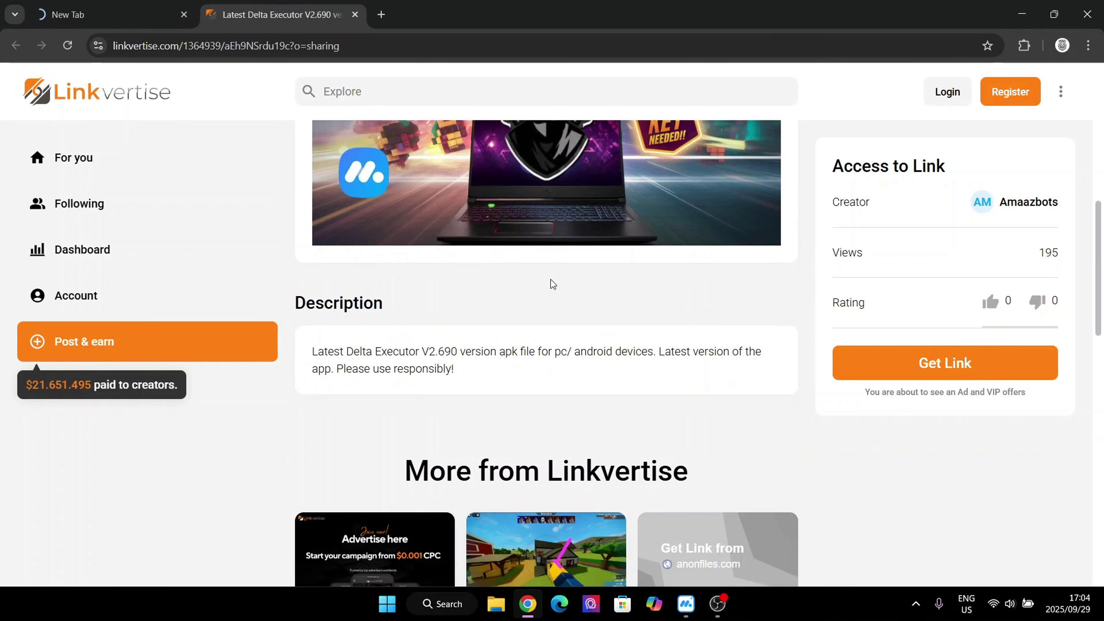
pyautogui.scroll(5, 552, 284)
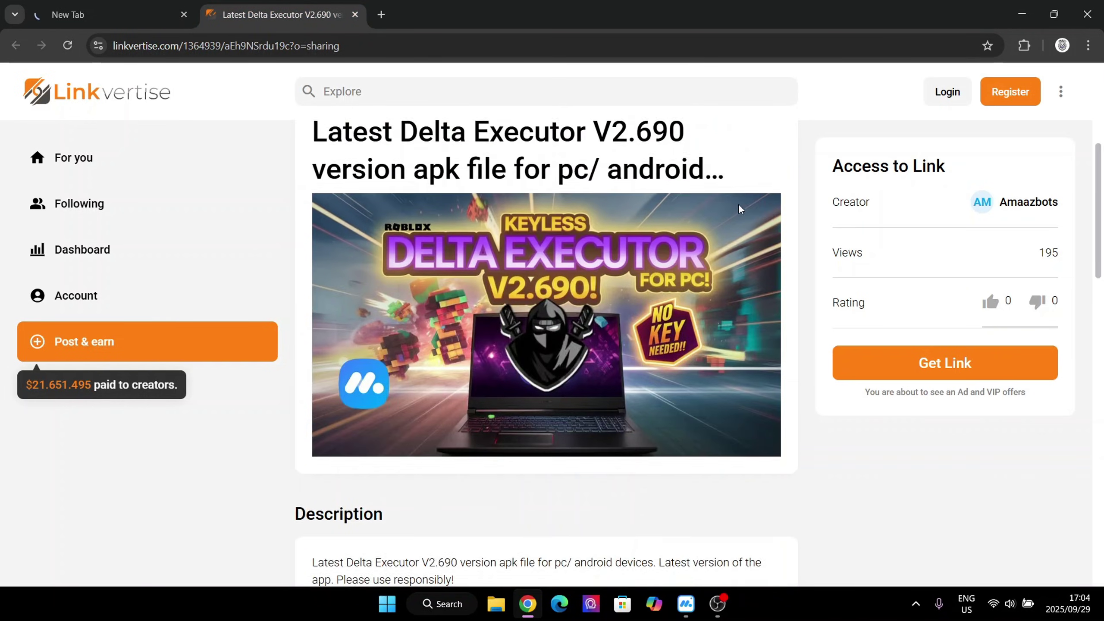
pyautogui.scroll(2, 756, 205)
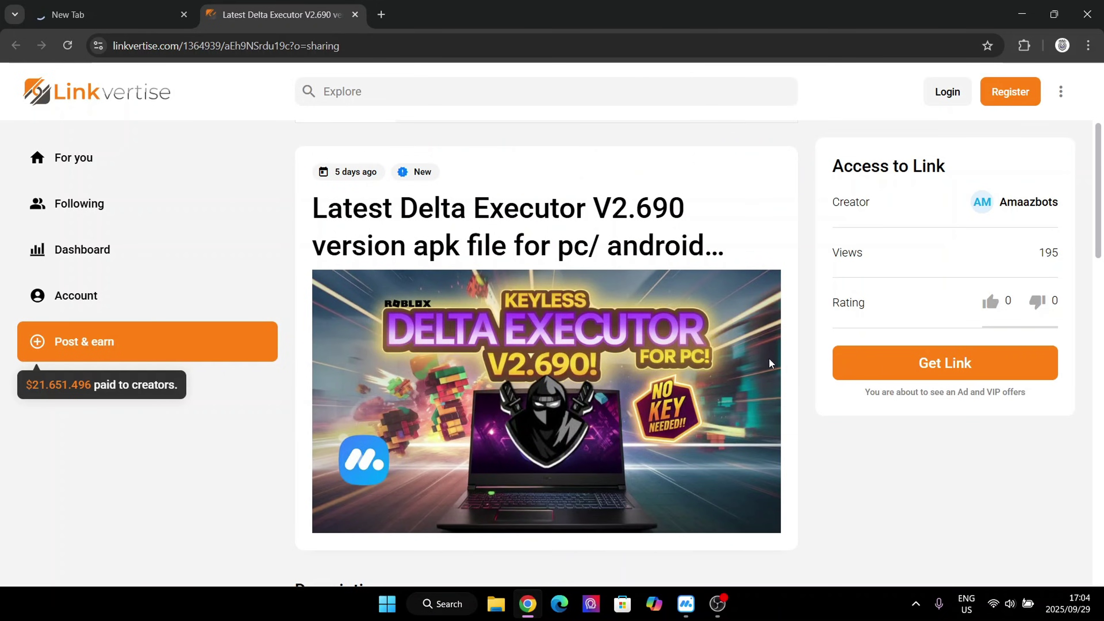
pyautogui.scroll(-10, 500, 313)
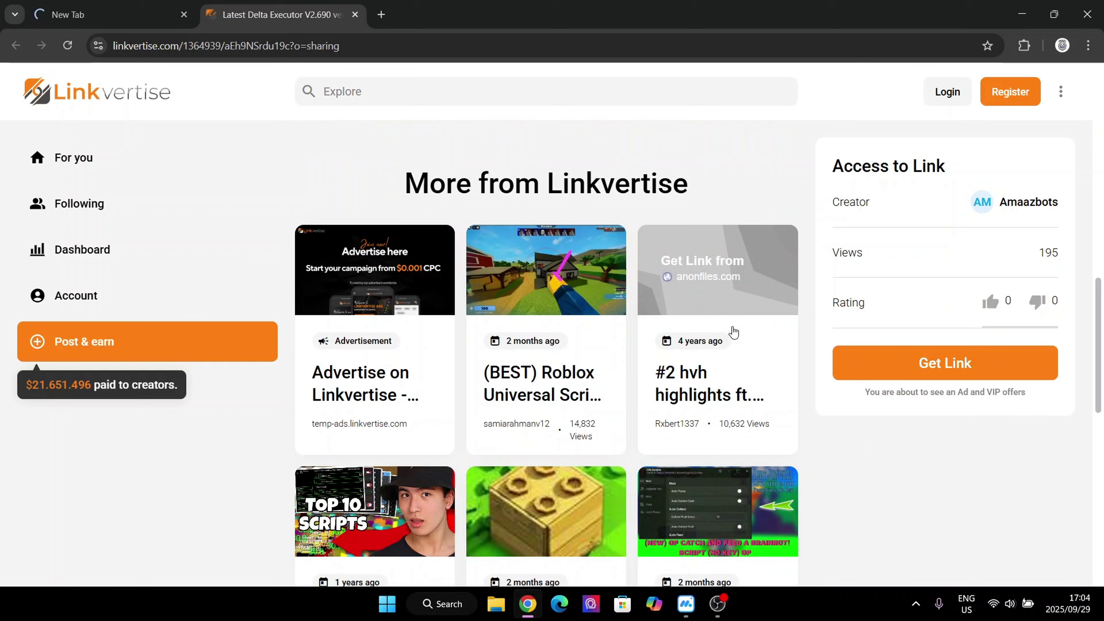
pyautogui.scroll(4, 732, 328)
pyautogui.scroll(8, 729, 327)
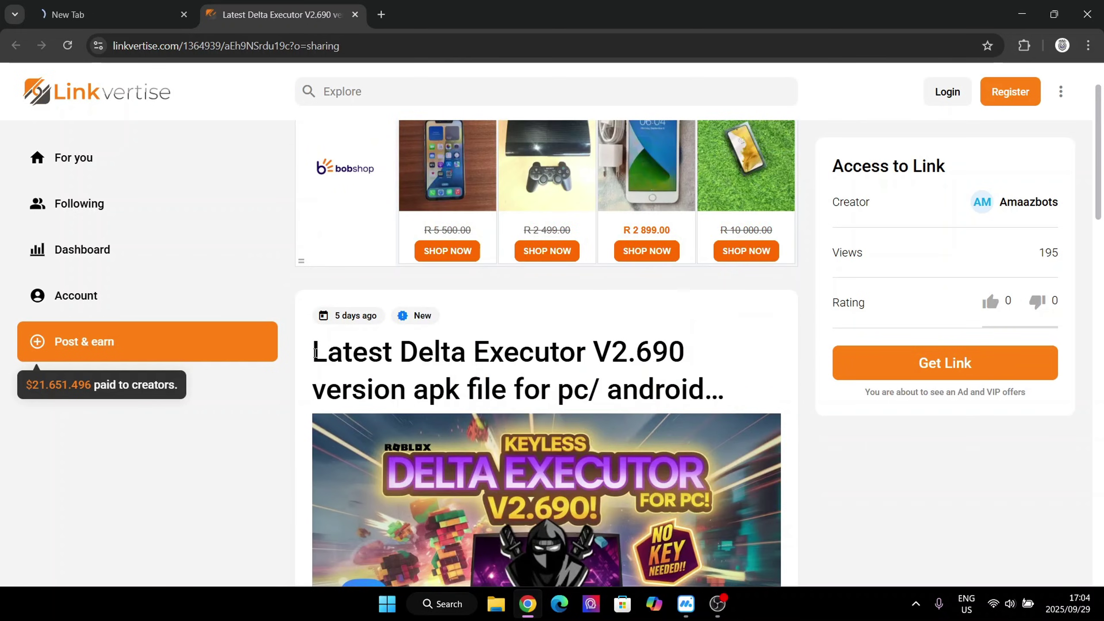
pyautogui.moveTo(315, 353); pyautogui.dragTo(725, 382)
pyautogui.click(725, 382)
pyautogui.scroll(-5, 535, 294)
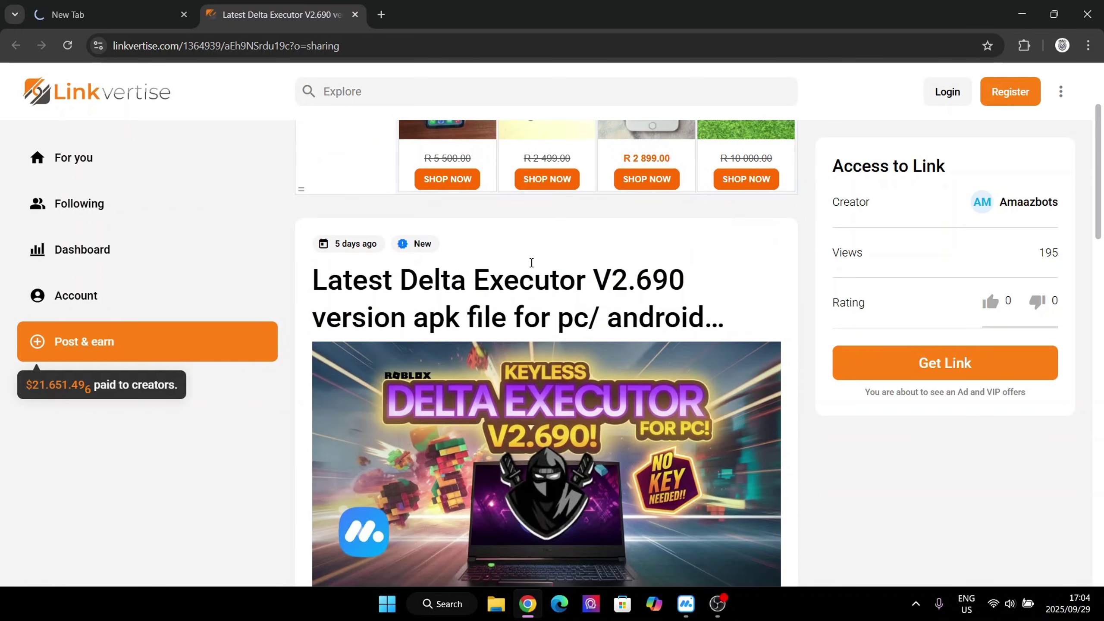
pyautogui.scroll(2, 535, 294)
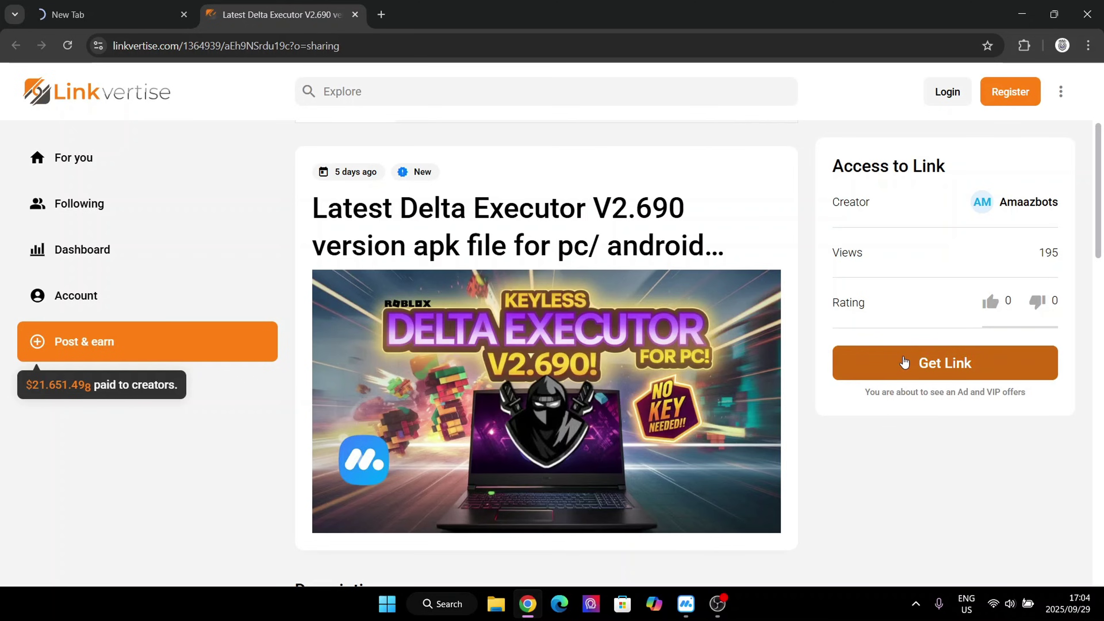
pyautogui.moveTo(904, 362); pyautogui.dragTo(1040, 352)
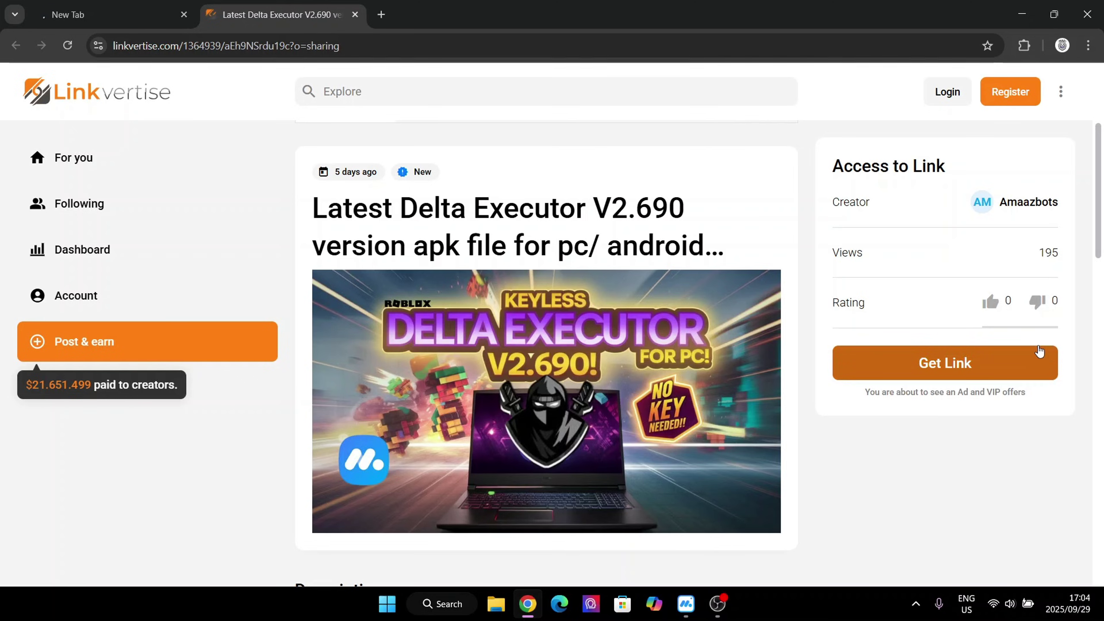
pyautogui.click(1028, 367)
# Pause the MuMu_5.0.1_pEd2TNC.exe download at 4.0/5.1 MB from the download history
pyautogui.click(1036, 47)
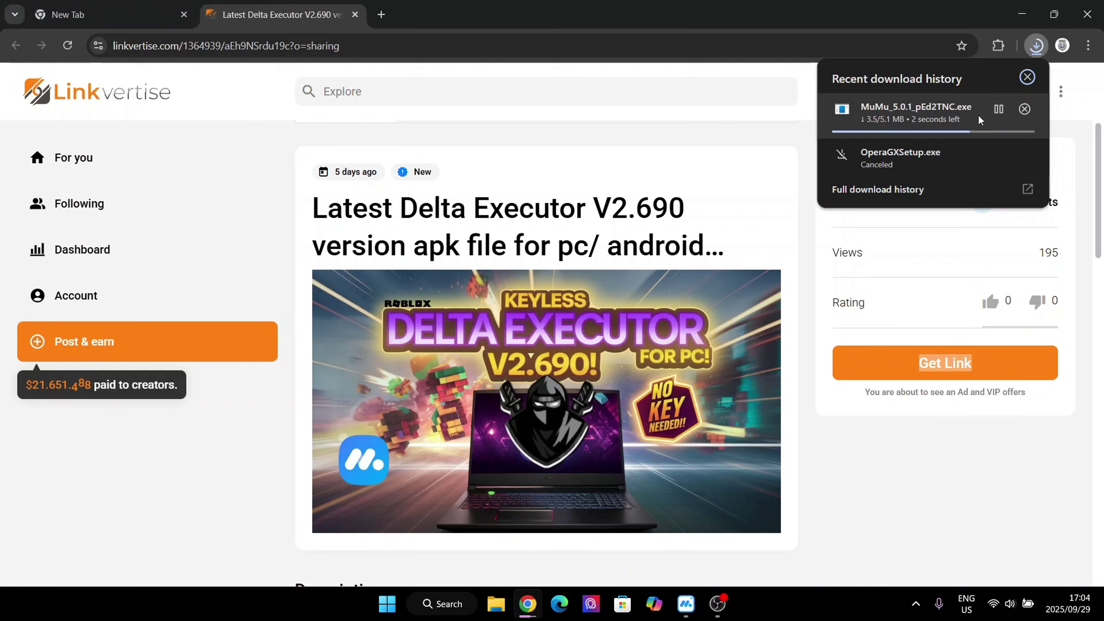
pyautogui.click(999, 109)
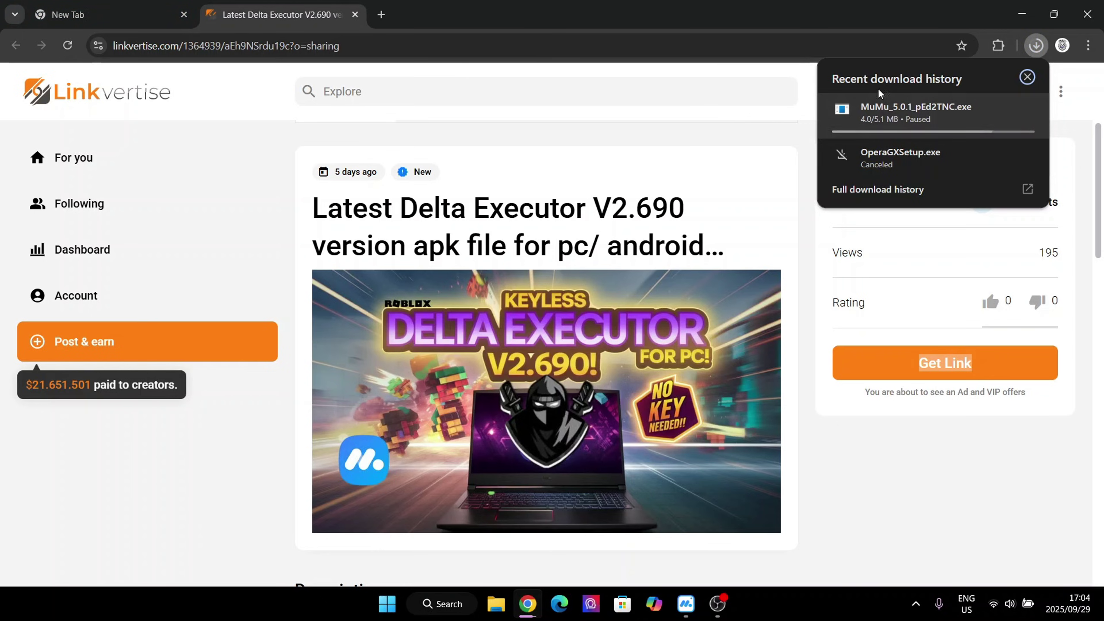
pyautogui.click(884, 443)
pyautogui.scroll(-15, 560, 387)
pyautogui.scroll(7, 512, 350)
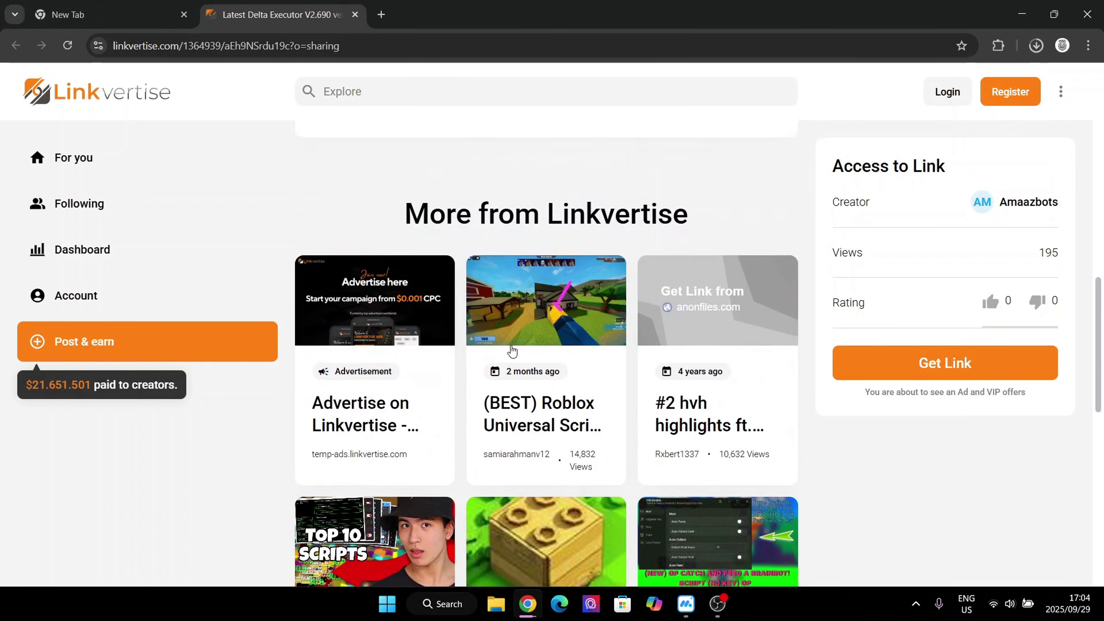
pyautogui.scroll(10, 512, 351)
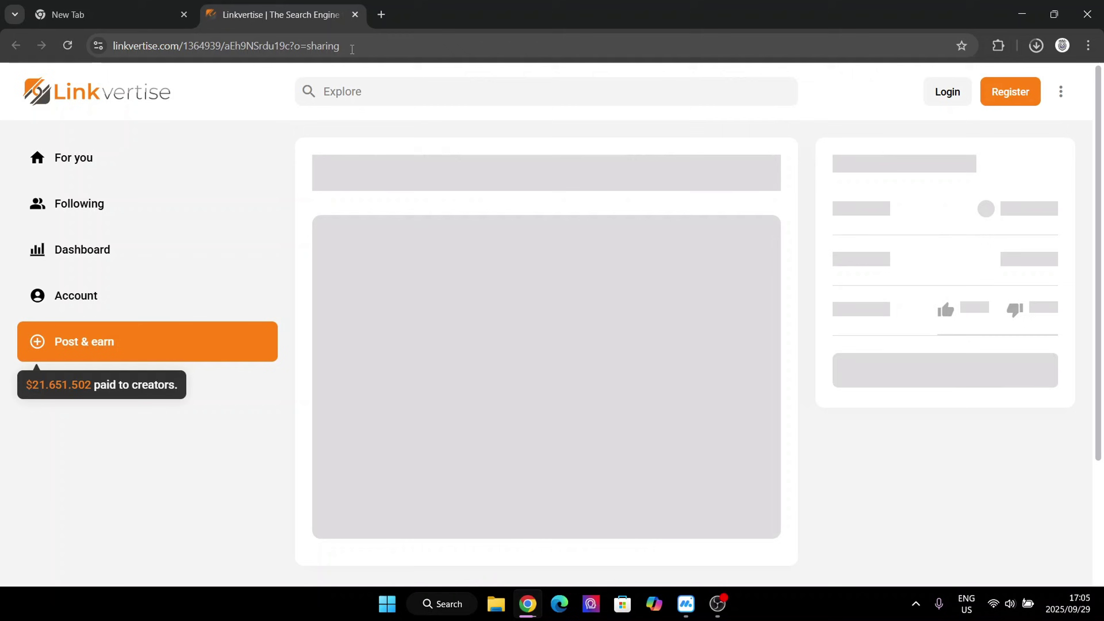
# Work through Linkvertise's Get Link, Skip and countdown to open the Delta-2.690.721 MediaFire page
pyautogui.click(352, 48)
pyautogui.click(449, 239)
pyautogui.scroll(-1, 515, 250)
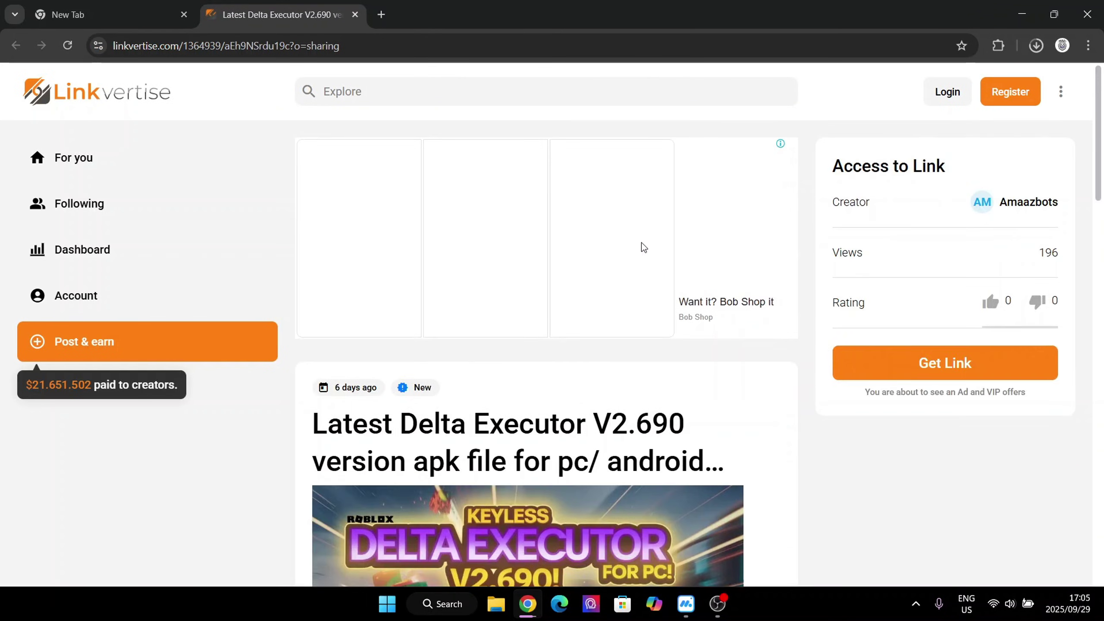
pyautogui.scroll(-2, 888, 368)
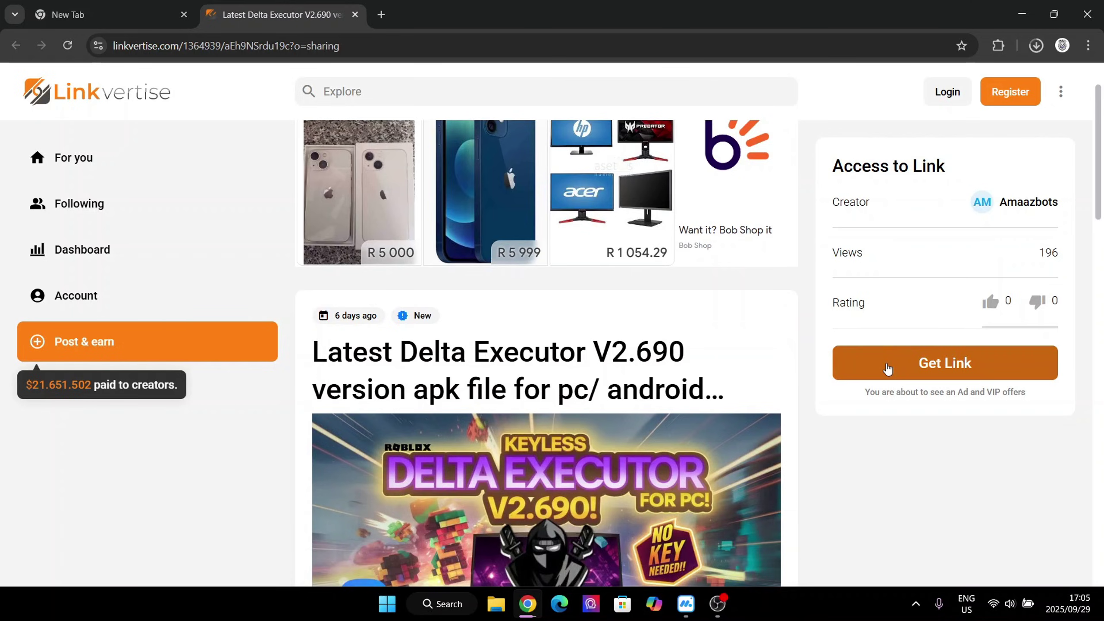
pyautogui.click(949, 368)
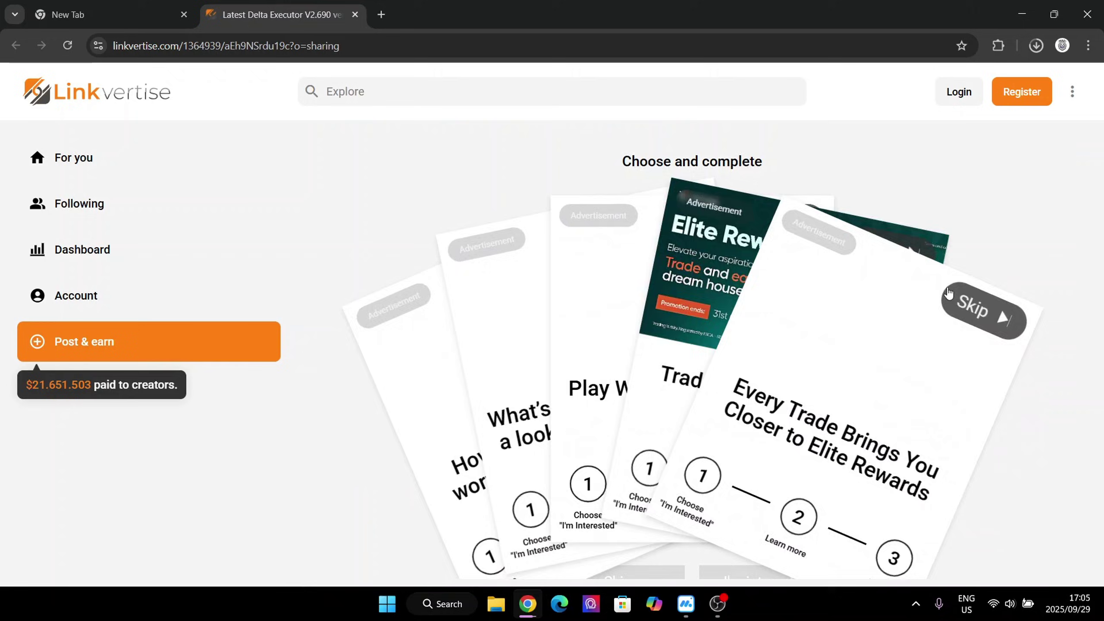
pyautogui.click(800, 237)
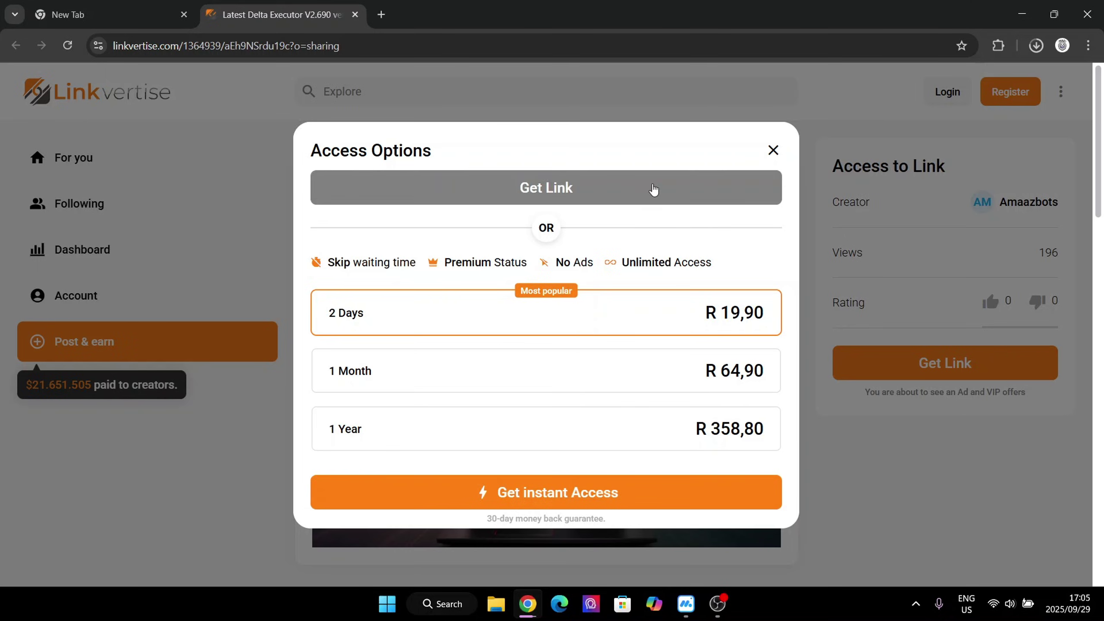
pyautogui.click(609, 191)
pyautogui.click(566, 408)
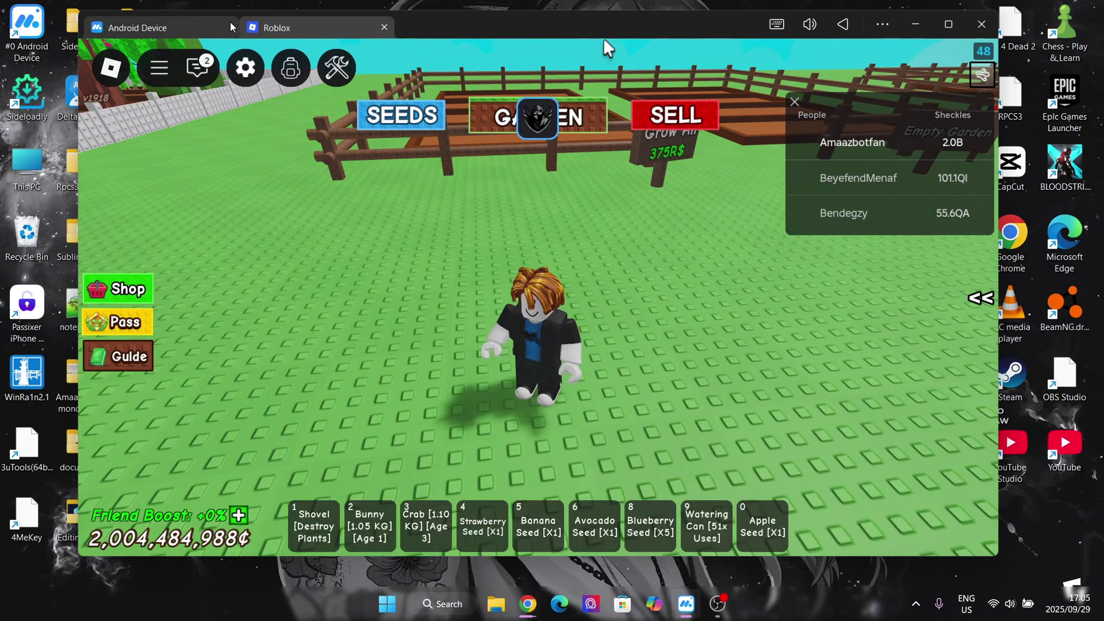
# Switch to the Android Device tab and maximise the emulator window
pyautogui.click(200, 25)
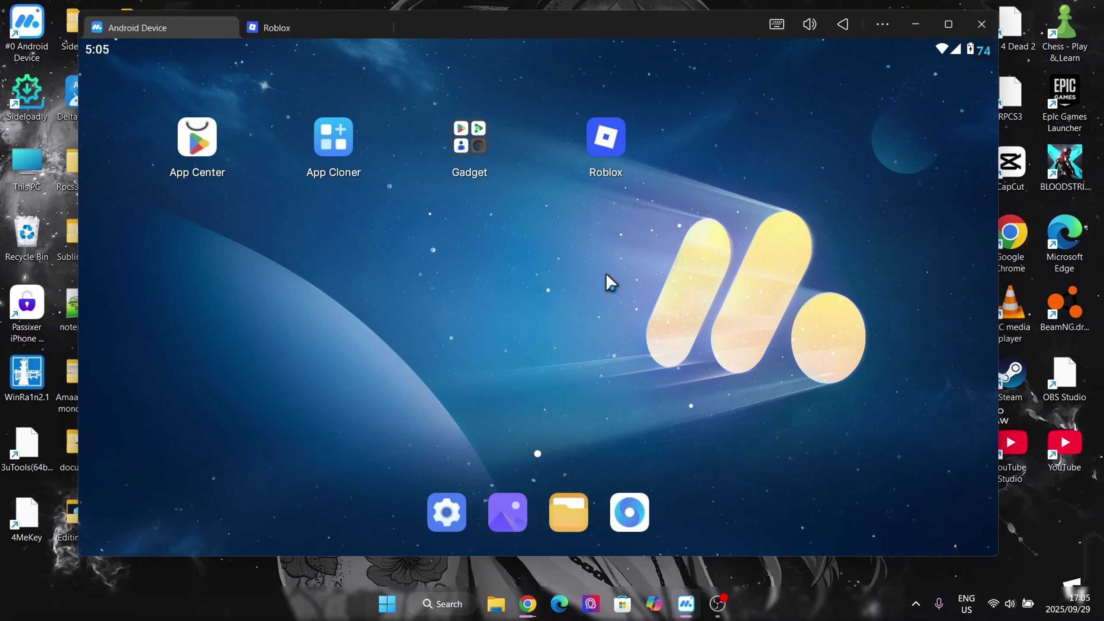
pyautogui.moveTo(435, 20)
pyautogui.mouseDown()
pyautogui.moveTo(413, 54)
pyautogui.moveTo(497, 59)
pyautogui.mouseUp()
pyautogui.doubleClick(818, 53)
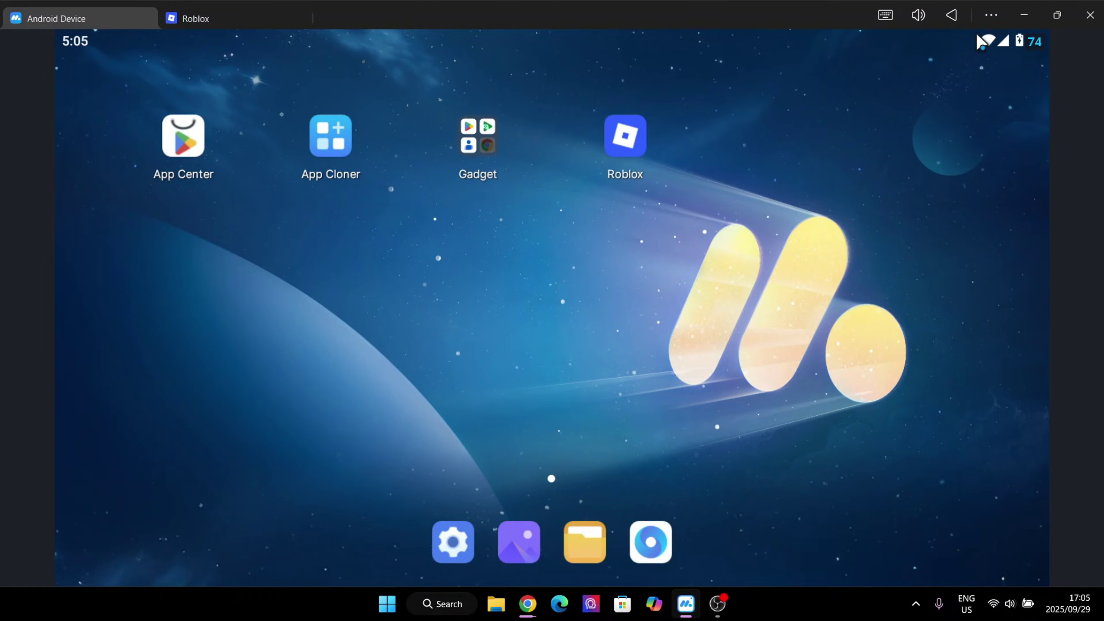
# Open APK Installation from the emulator's More Tools menu
pyautogui.click(995, 17)
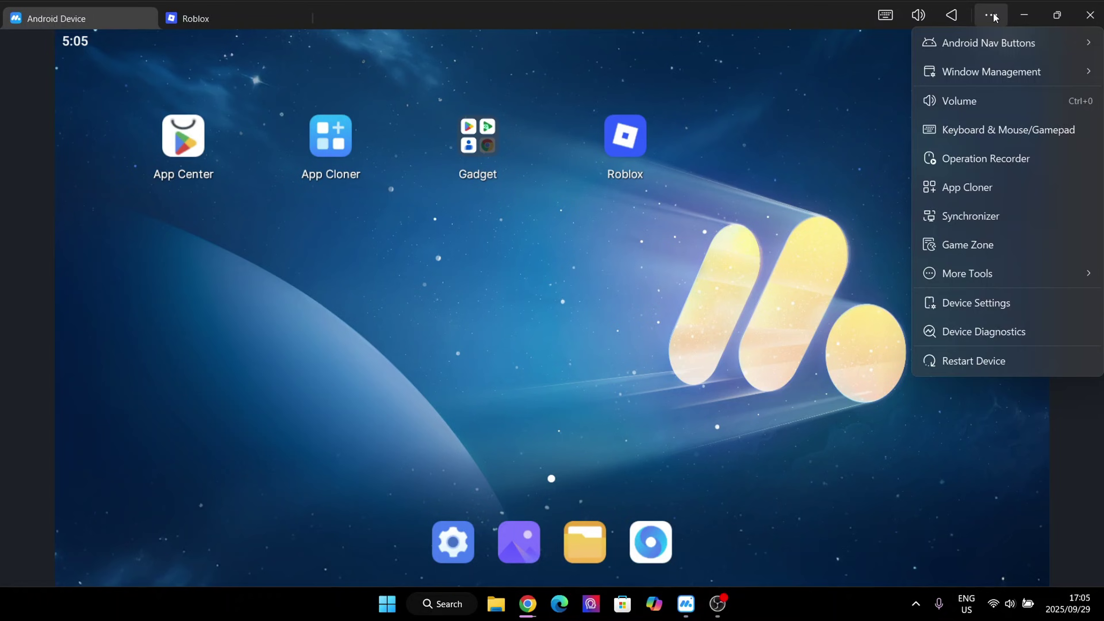
pyautogui.moveTo(943, 271)
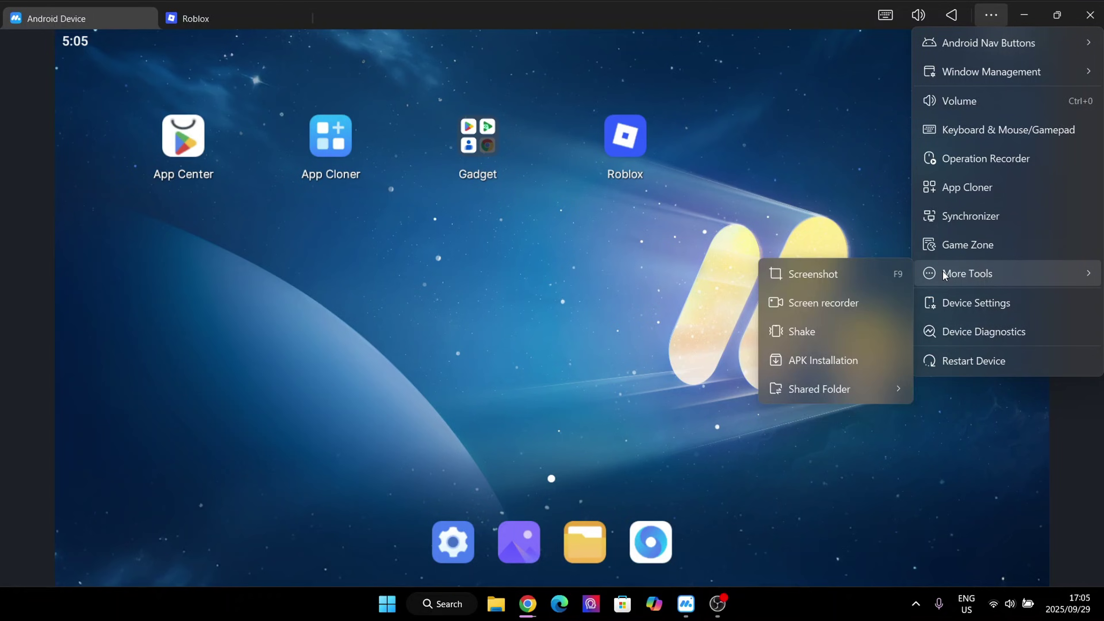
pyautogui.click(788, 360)
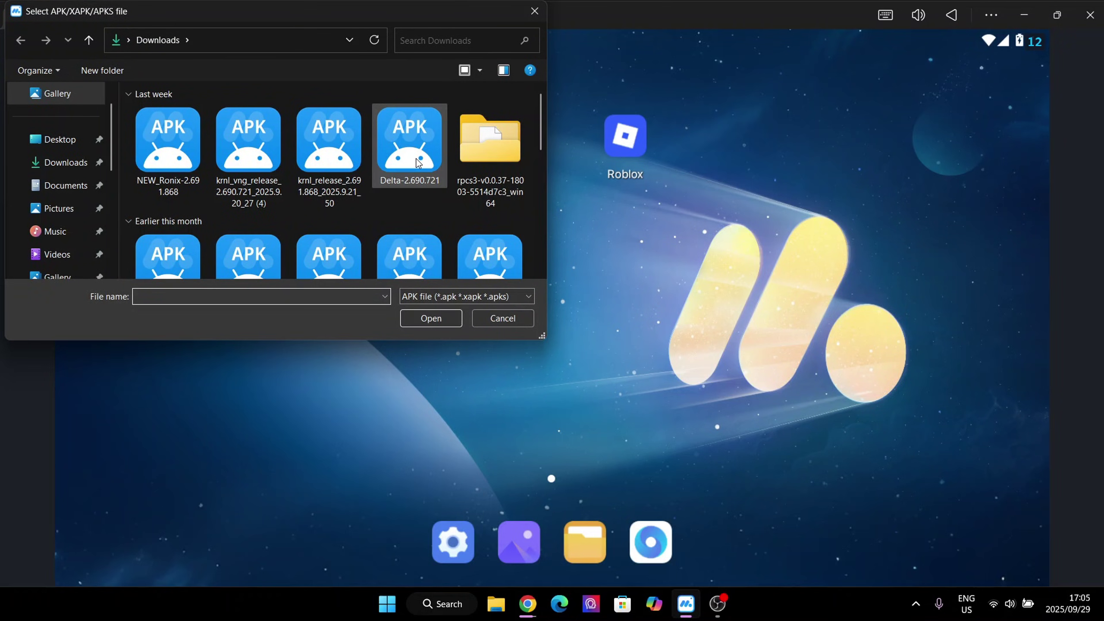
# Select Delta-2.690.721 in the Select APK dialog, then close the dialog
pyautogui.click(421, 162)
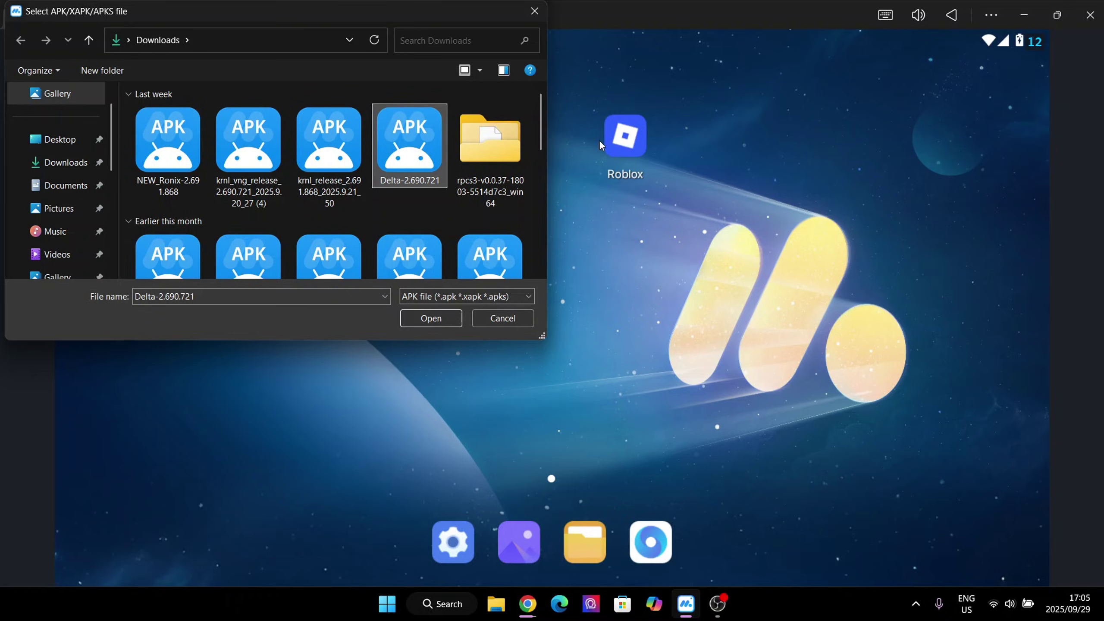
pyautogui.click(545, 10)
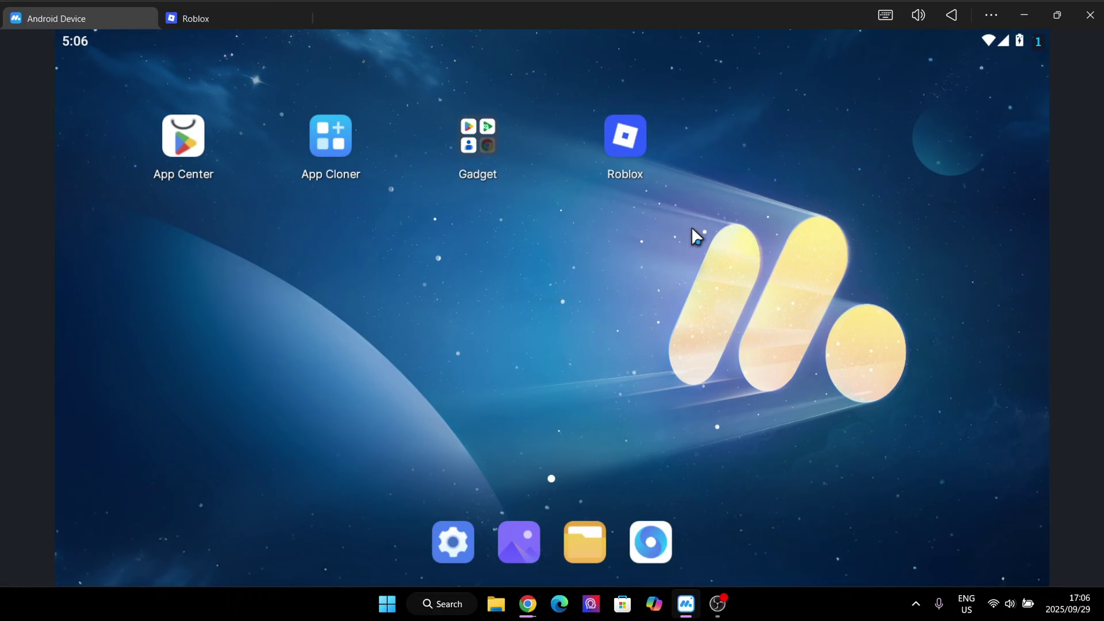
pyautogui.click(229, 28)
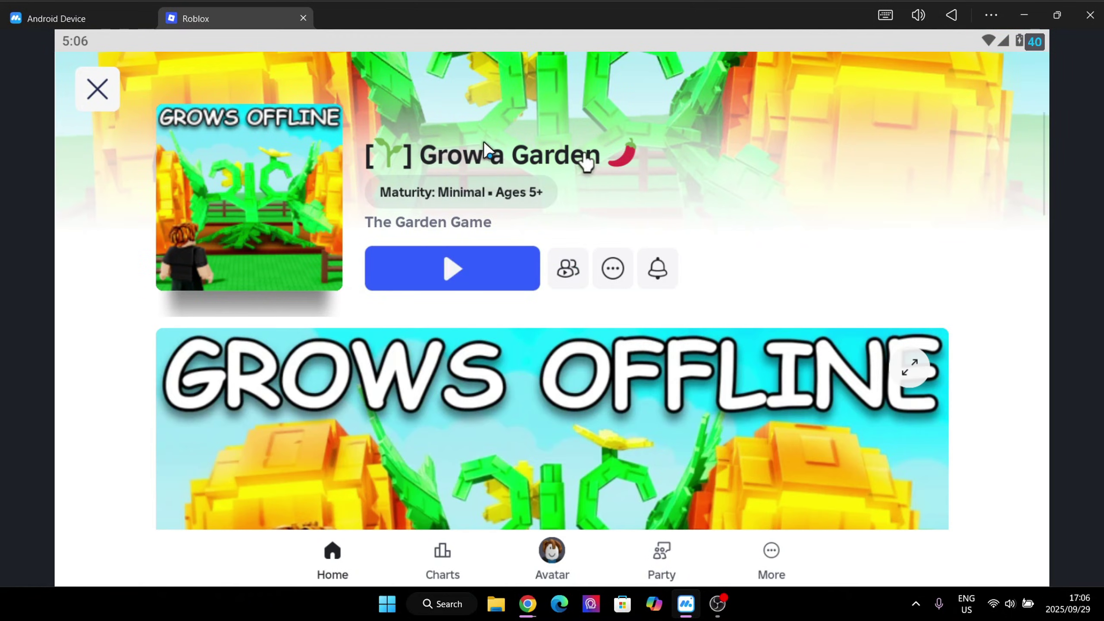
pyautogui.click(112, 24)
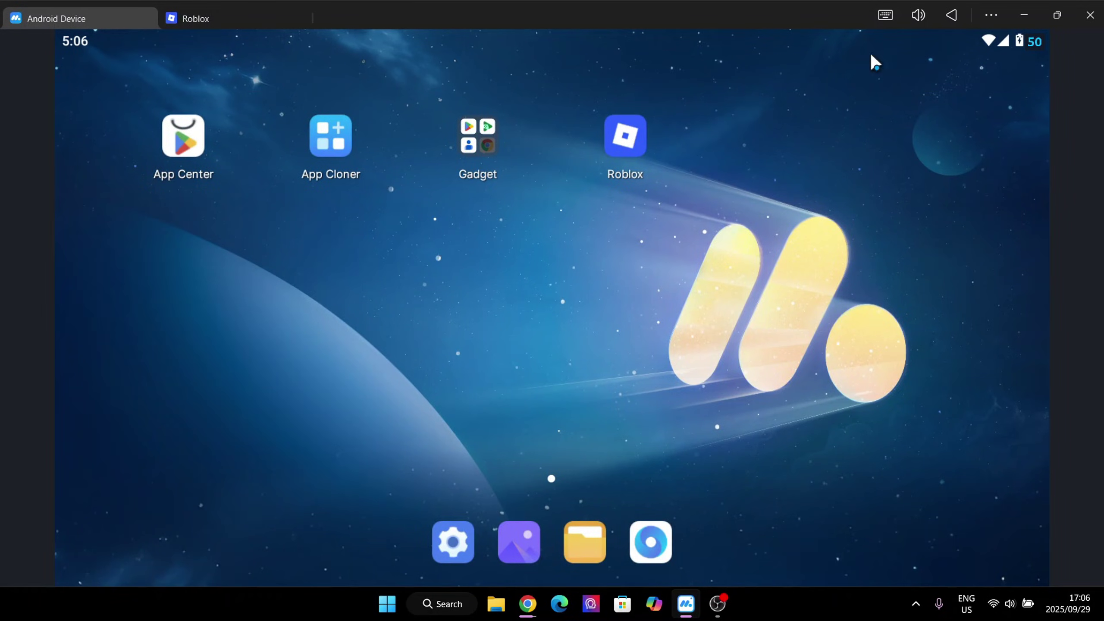
pyautogui.click(985, 20)
pyautogui.moveTo(1015, 280)
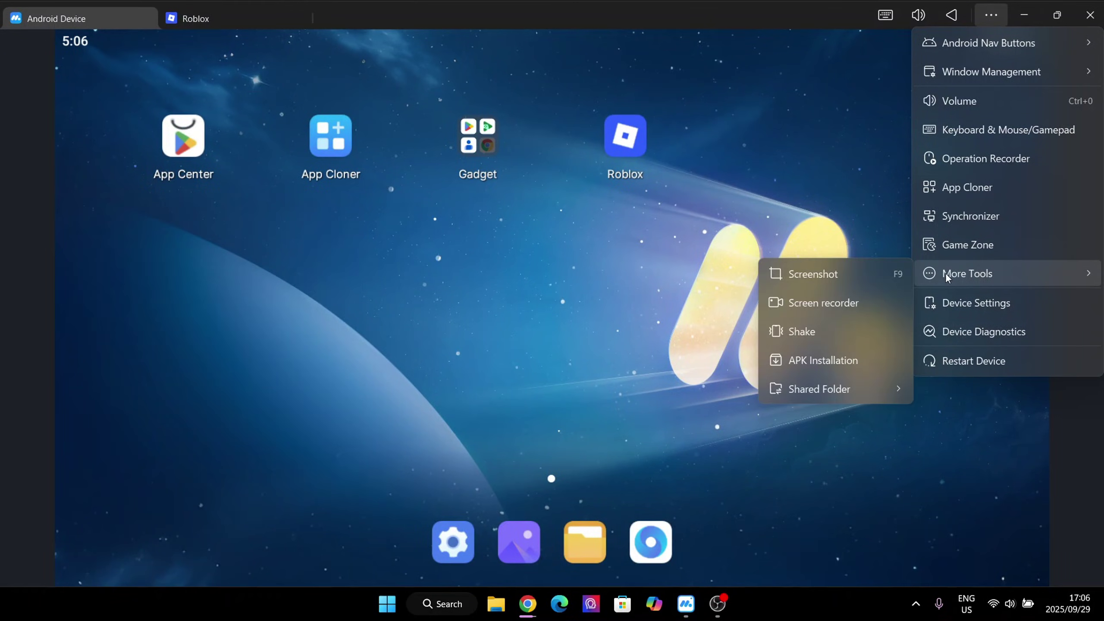
pyautogui.click(803, 252)
pyautogui.click(991, 15)
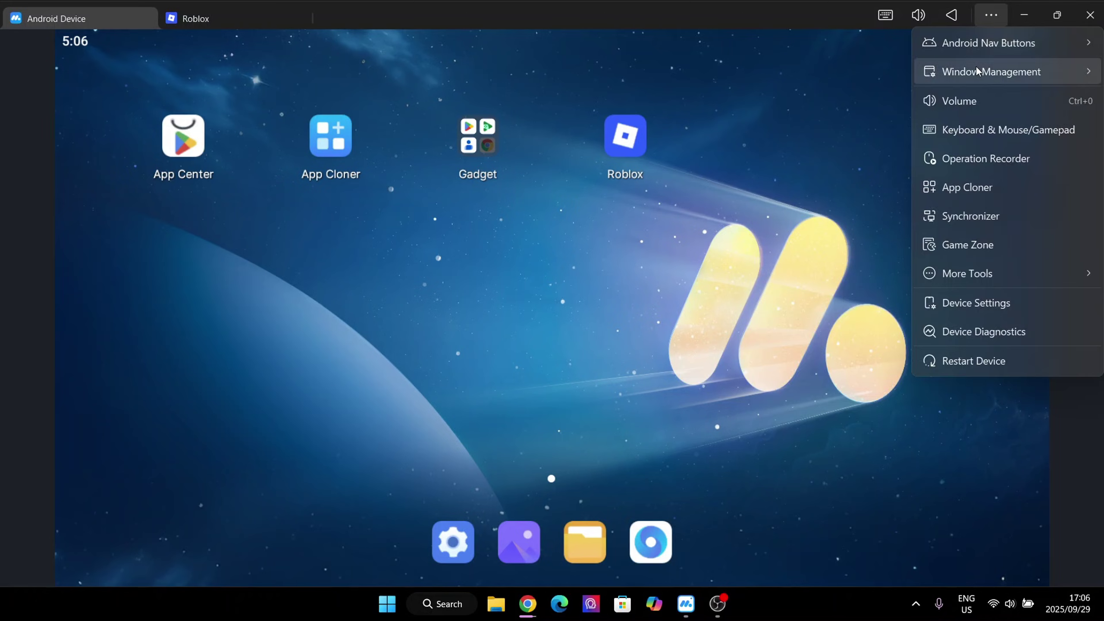
pyautogui.moveTo(937, 281)
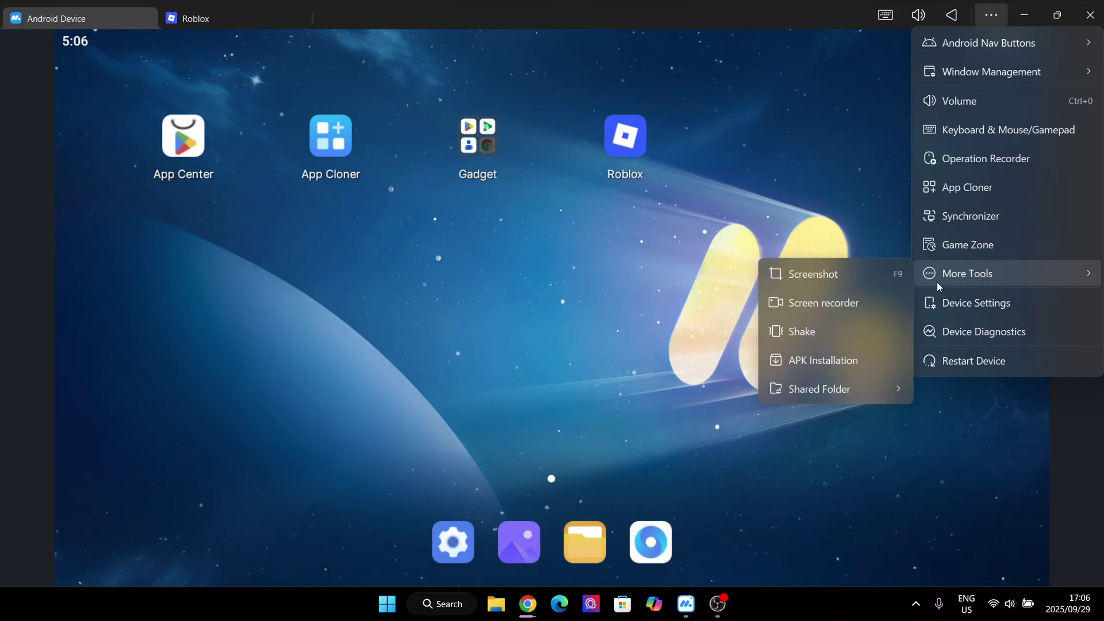
pyautogui.click(820, 223)
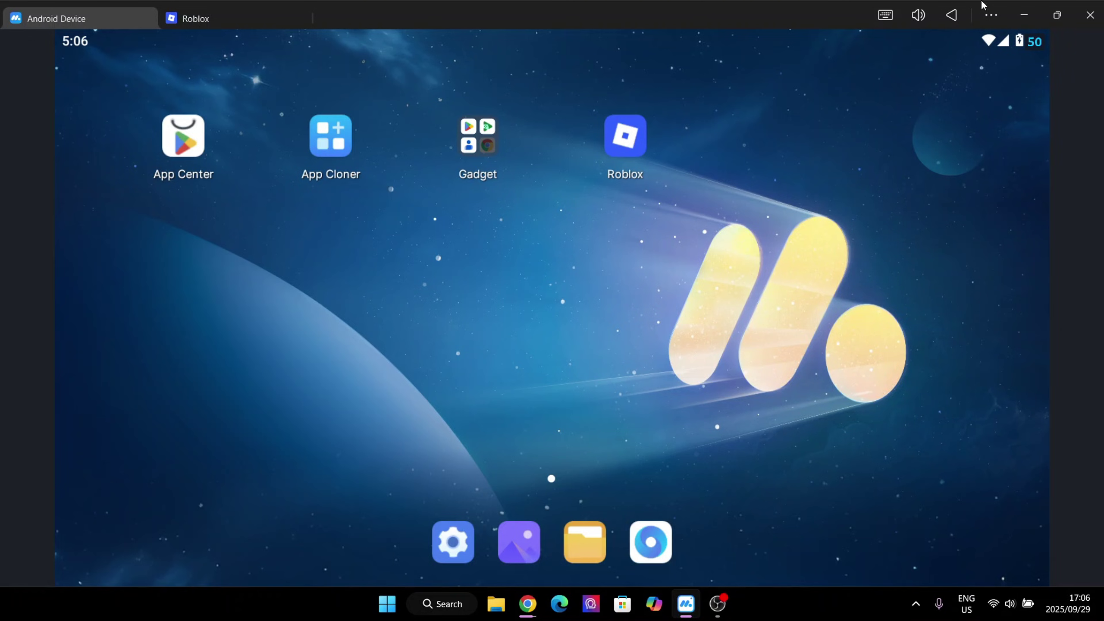
# Minimise MuMuPlayer, then restore it from the taskbar onto its Roblox tab
pyautogui.click(1024, 15)
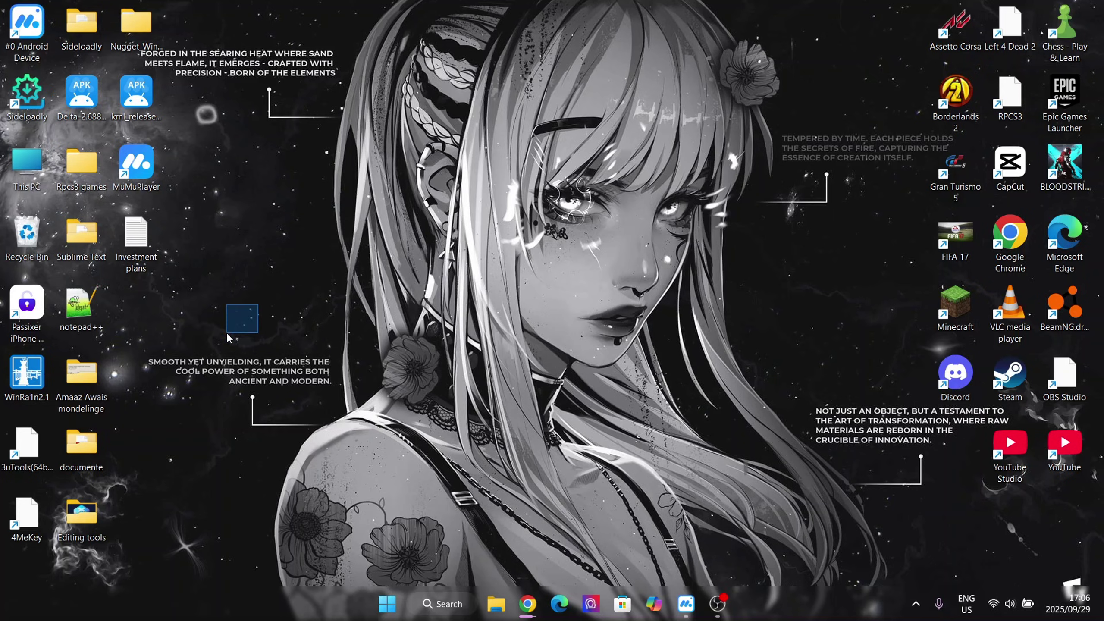
pyautogui.moveTo(844, 333)
pyautogui.mouseDown()
pyautogui.moveTo(816, 355)
pyautogui.moveTo(824, 384)
pyautogui.mouseUp()
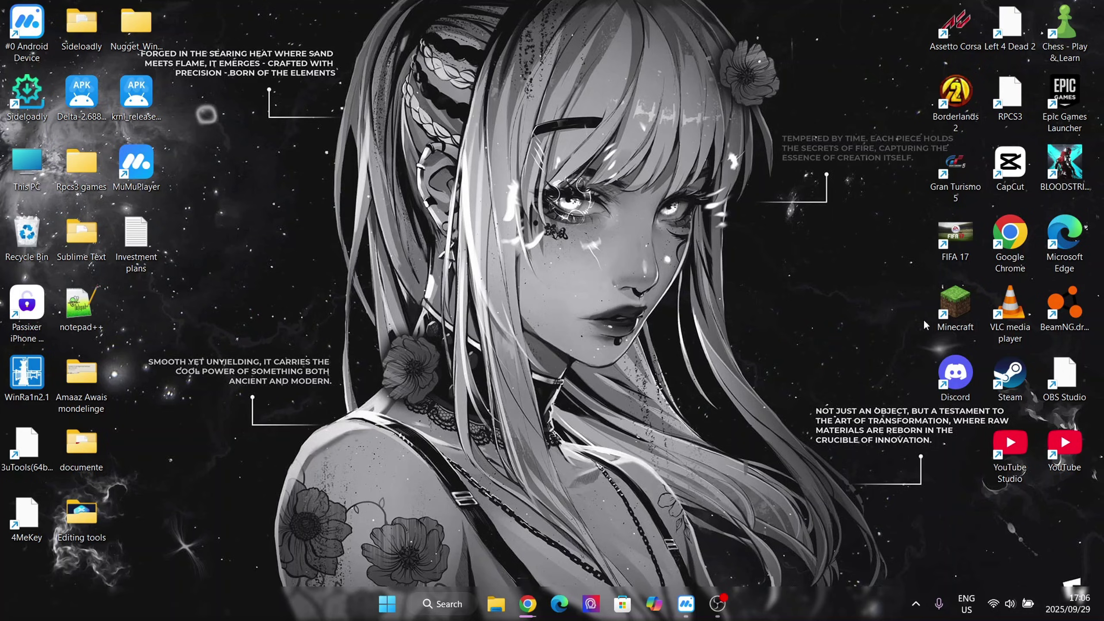
pyautogui.click(692, 601)
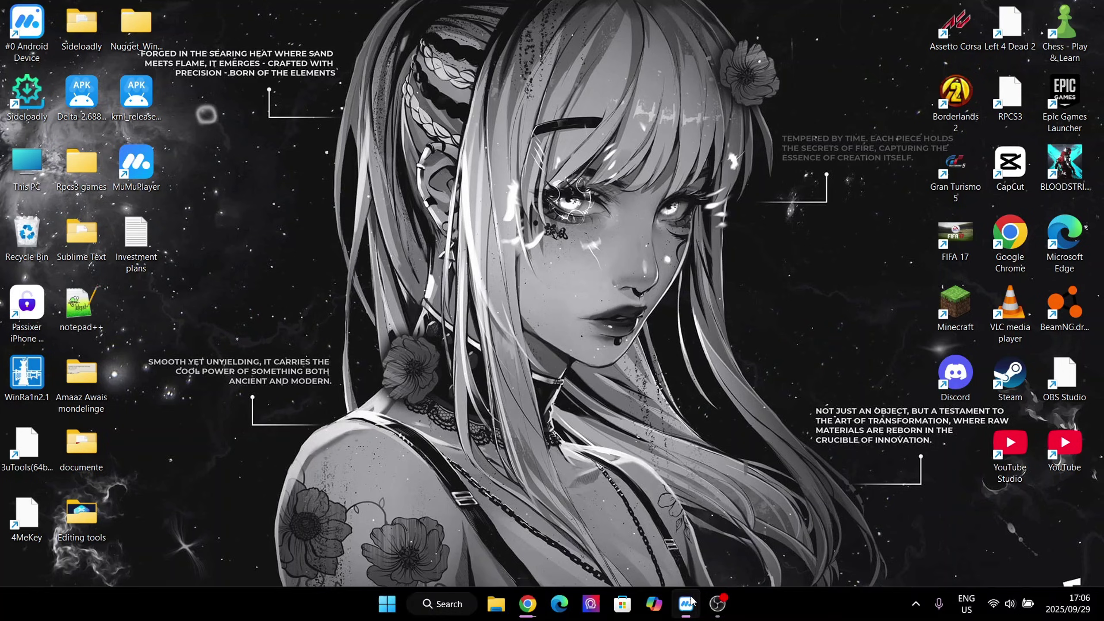
# Toggle between the Roblox Grow a Garden tab and the Android home screen, then minimise MuMuPlayer
pyautogui.click(193, 18)
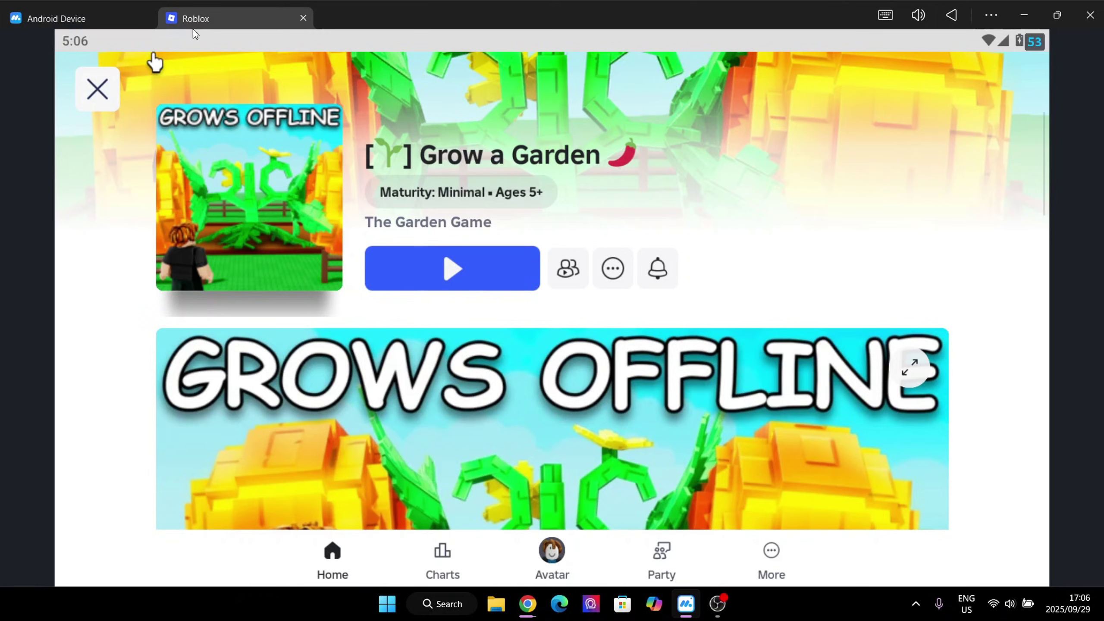
pyautogui.click(114, 18)
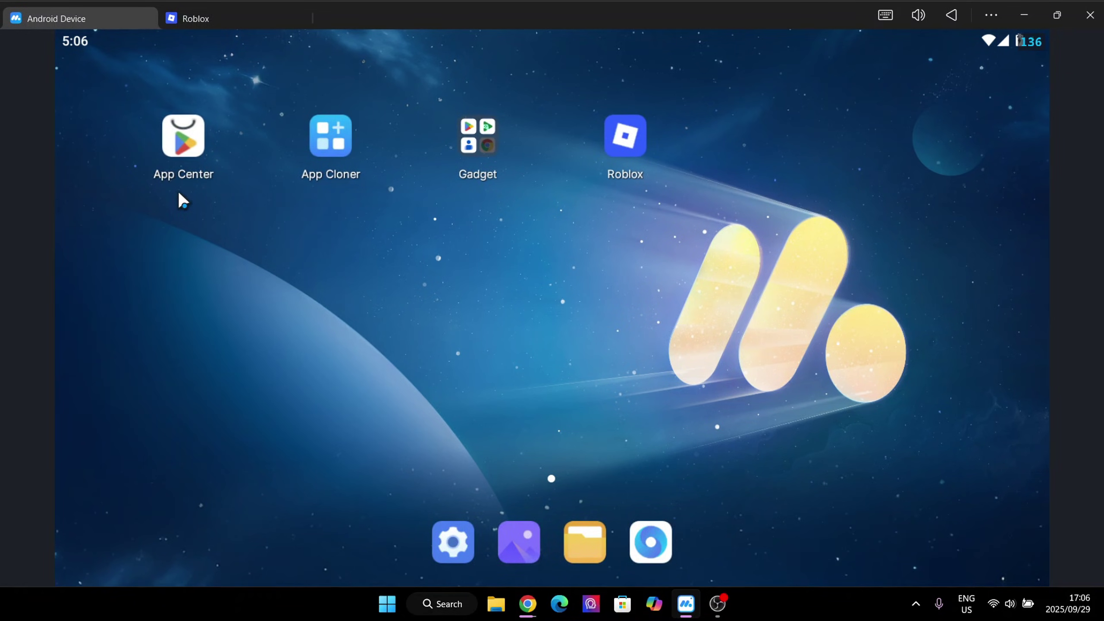
pyautogui.click(195, 18)
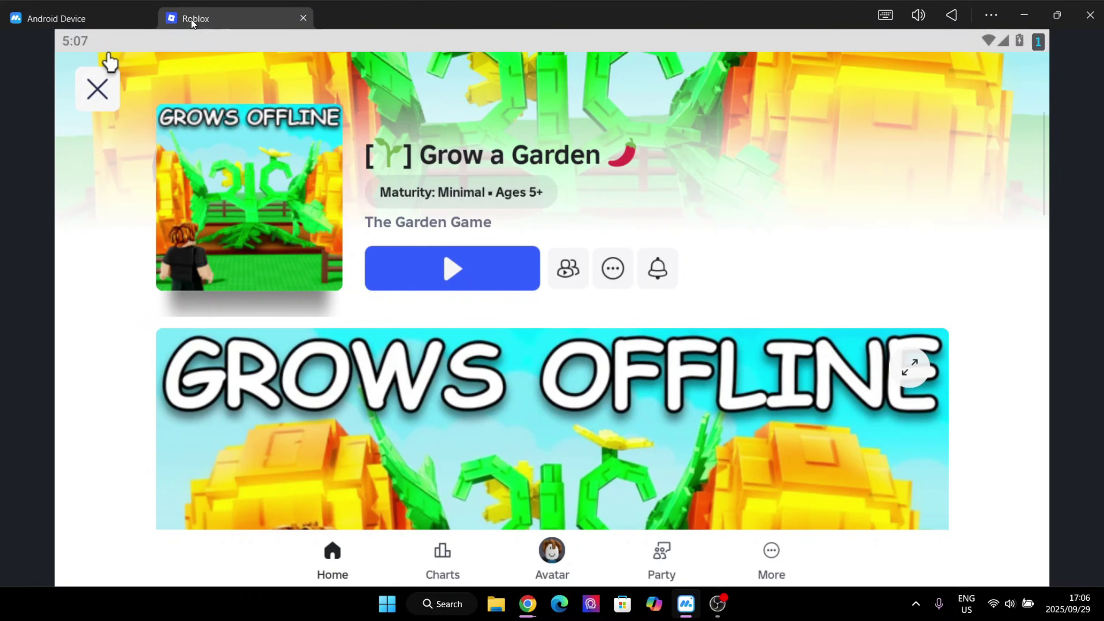
pyautogui.click(109, 20)
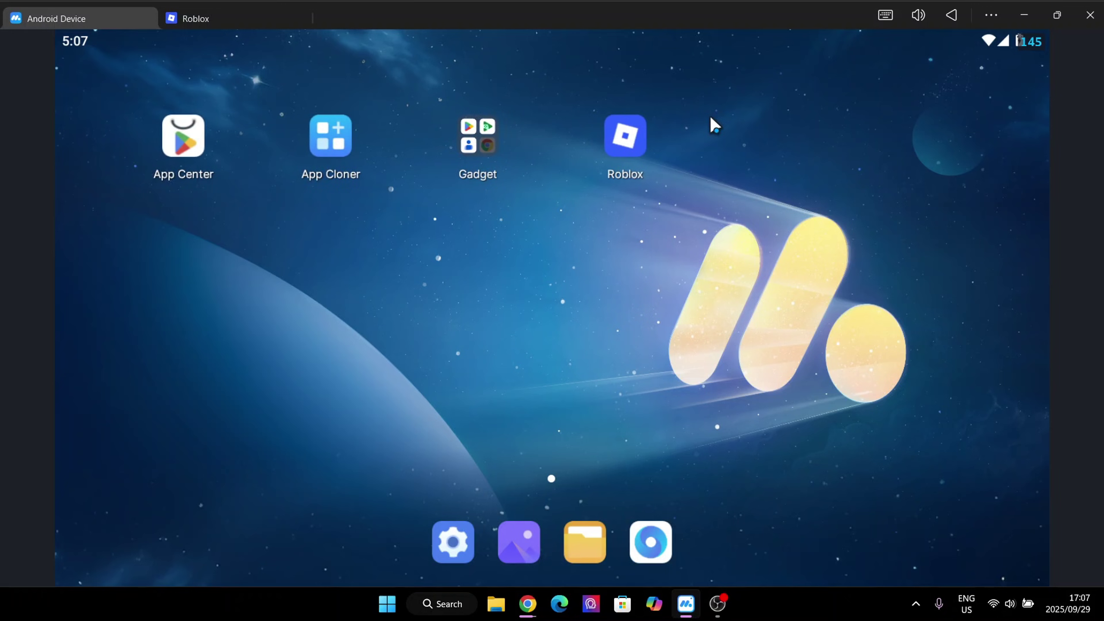
pyautogui.click(1027, 15)
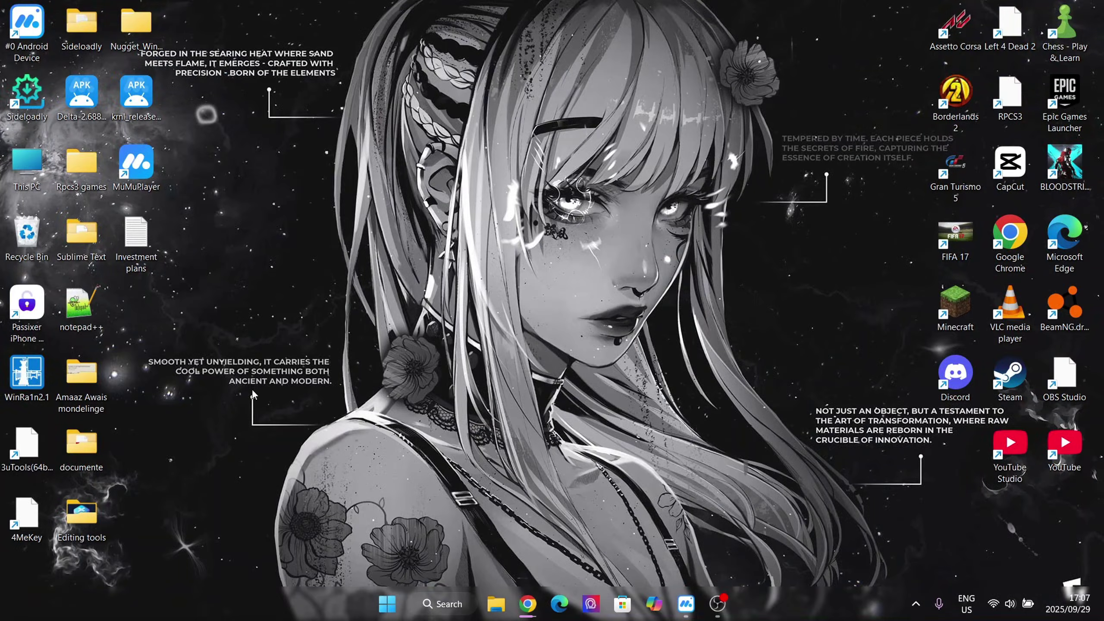